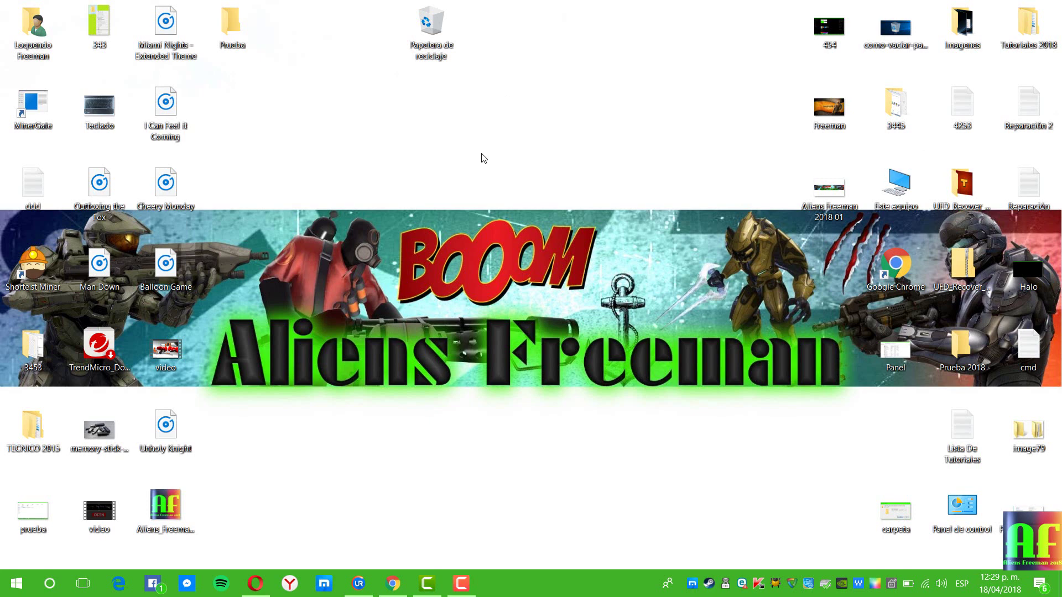
pyautogui.click(438, 34)
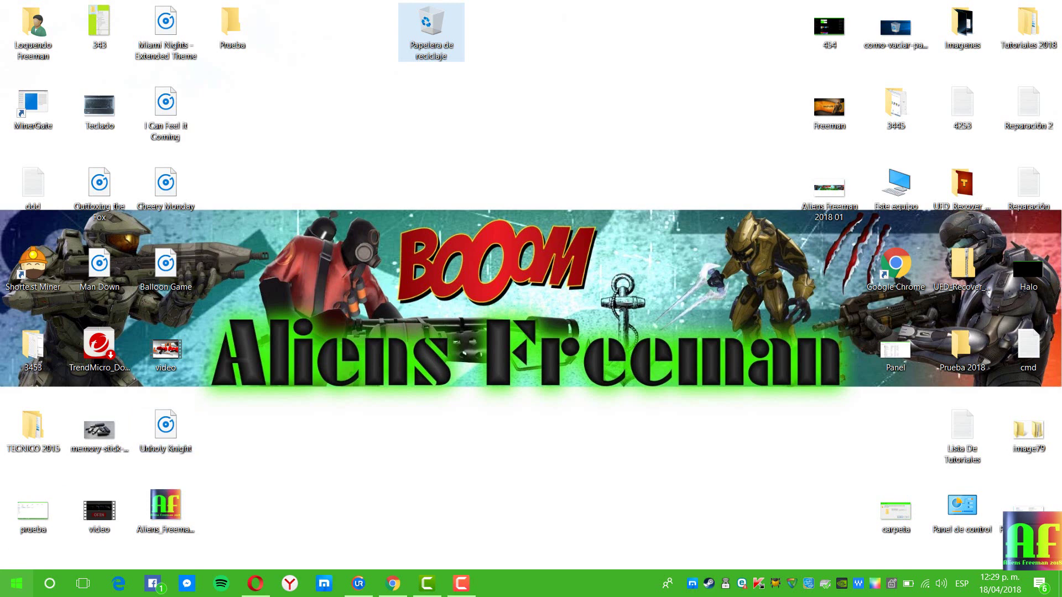
pyautogui.click(16, 584)
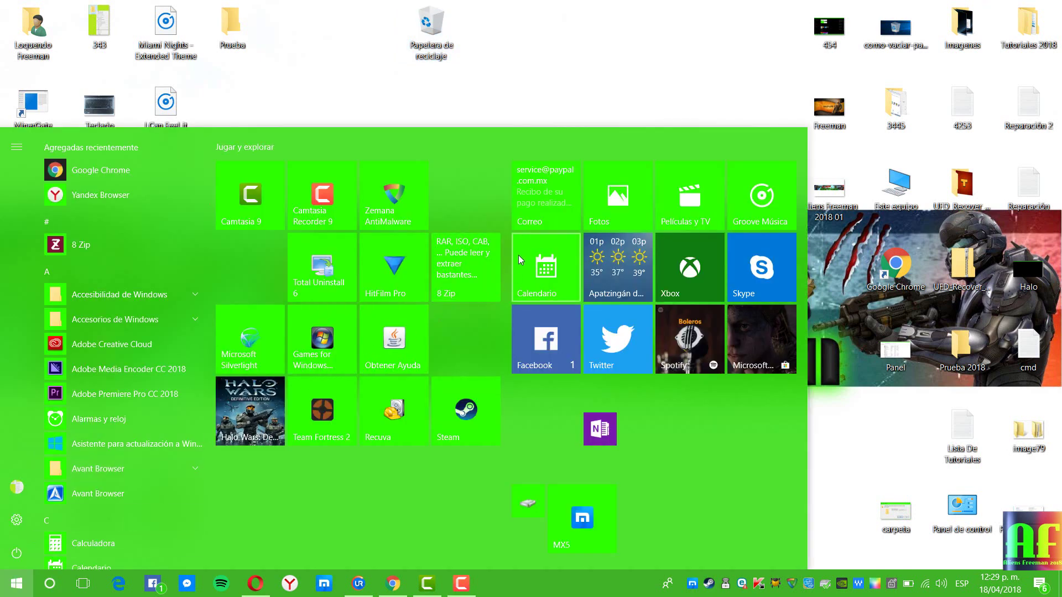
pyautogui.click(624, 88)
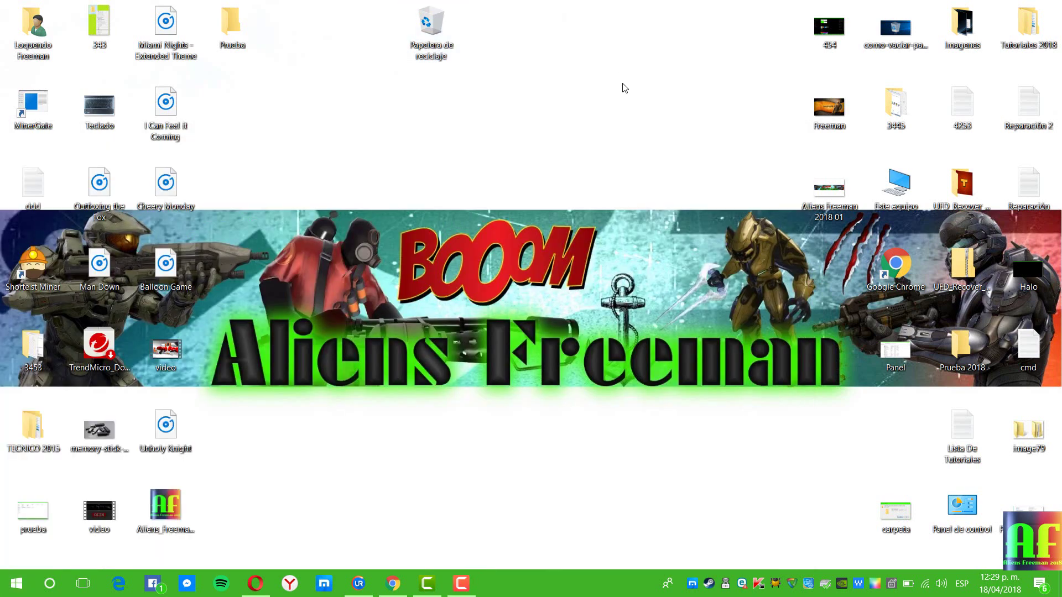
# Step: Launch Recuva and continue past the welcome page of its recovery wizard
pyautogui.click(17, 583)
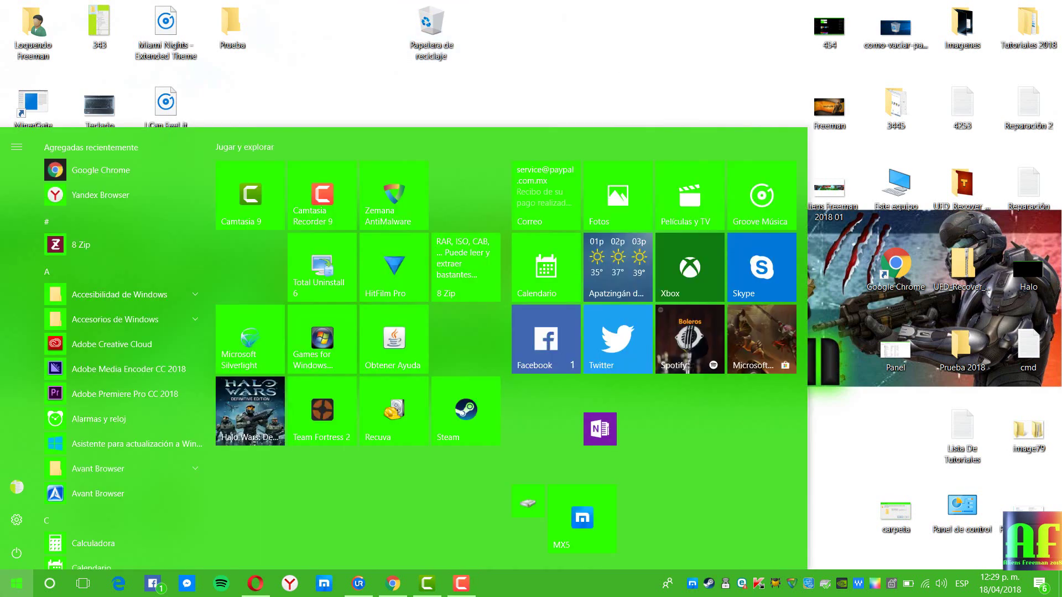
pyautogui.click(389, 422)
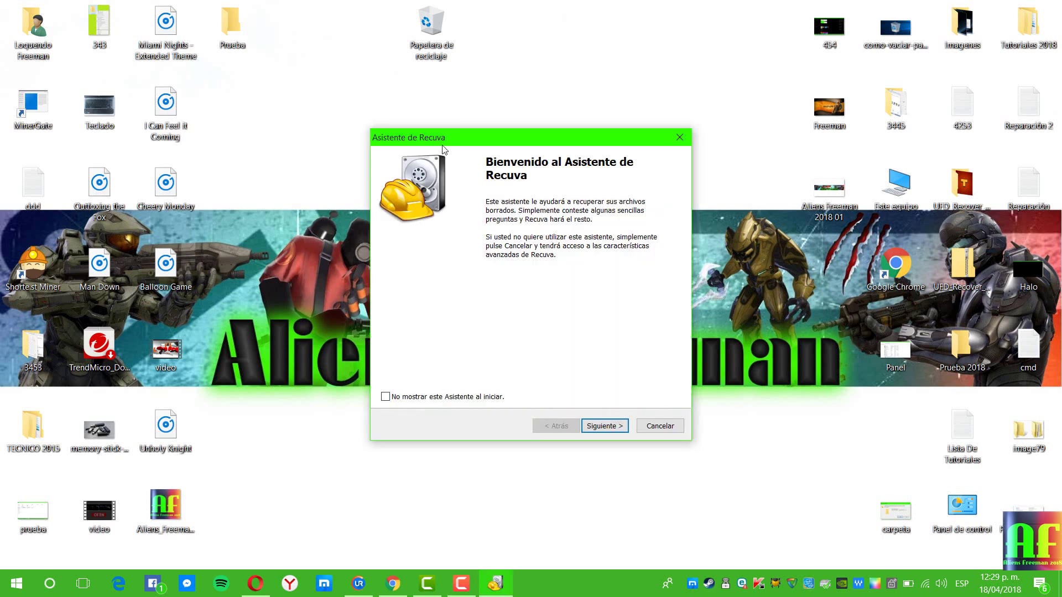
pyautogui.moveTo(442, 149); pyautogui.dragTo(430, 95)
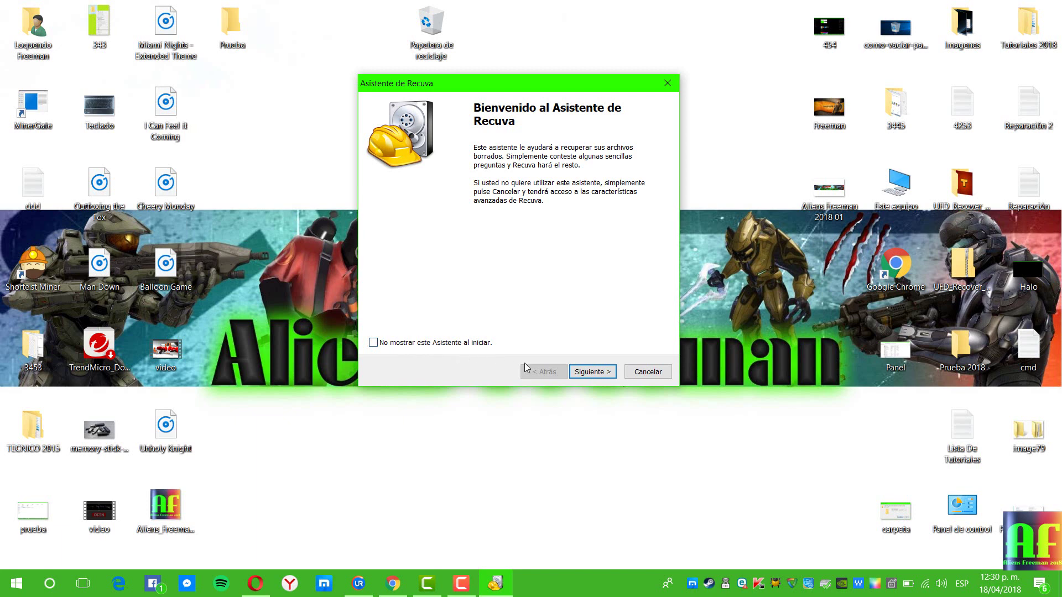
pyautogui.click(590, 372)
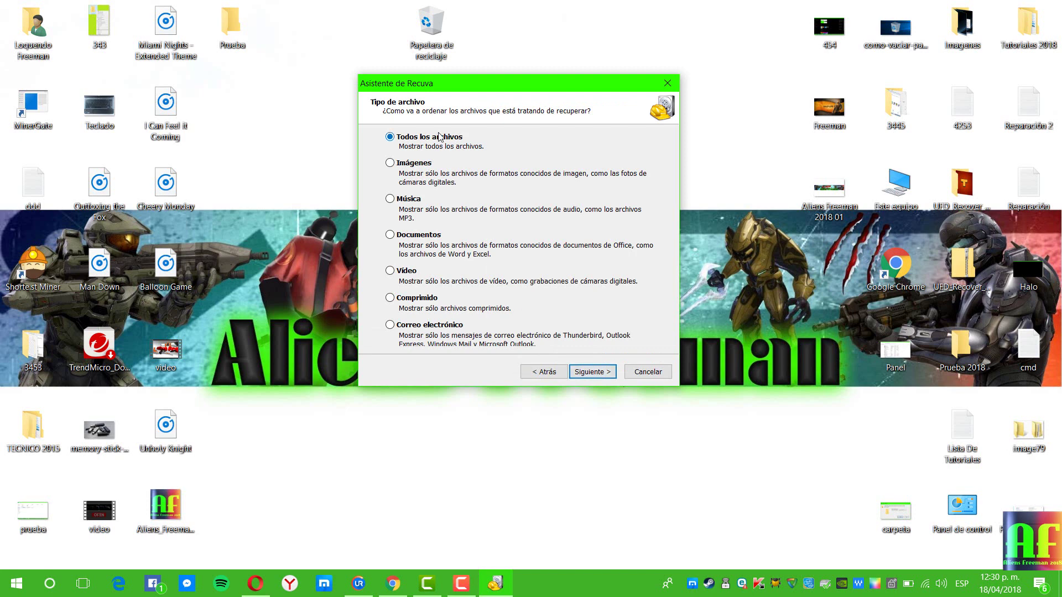
# Step: Choose Todos los archivos as the file type to recover and continue to the location page
pyautogui.click(418, 166)
pyautogui.click(412, 206)
pyautogui.click(419, 236)
pyautogui.click(417, 271)
pyautogui.click(419, 302)
pyautogui.click(417, 332)
pyautogui.click(419, 147)
pyautogui.click(403, 271)
pyautogui.click(426, 138)
pyautogui.click(588, 374)
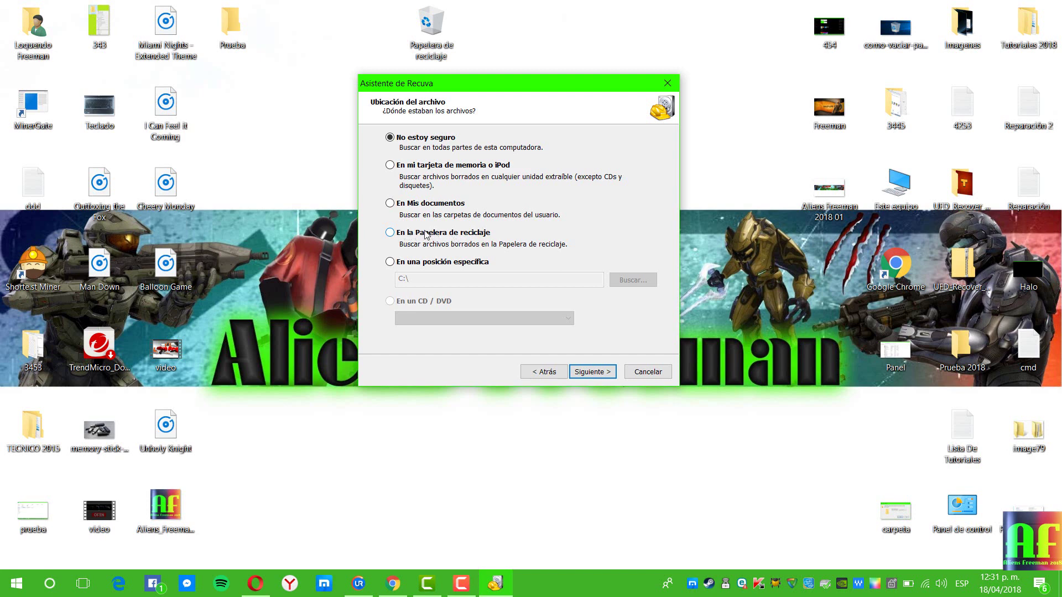
# Step: Set the search location to En la Papelera de reciclaje, run the scan and dismiss the notice about unscanned drives
pyautogui.click(391, 232)
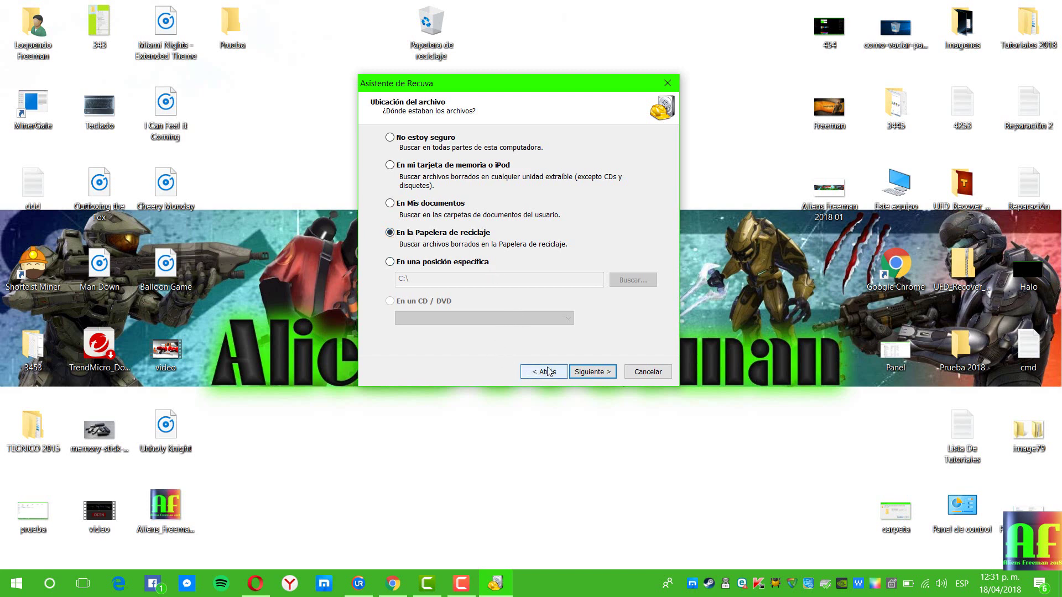
pyautogui.click(588, 374)
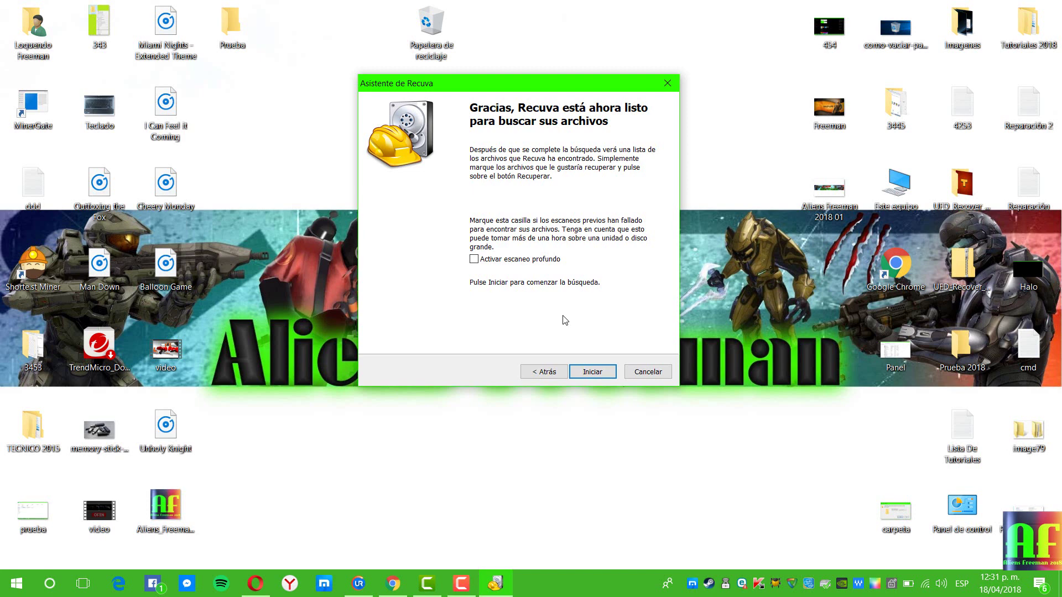
pyautogui.click(509, 265)
pyautogui.click(498, 259)
pyautogui.click(481, 260)
pyautogui.click(587, 372)
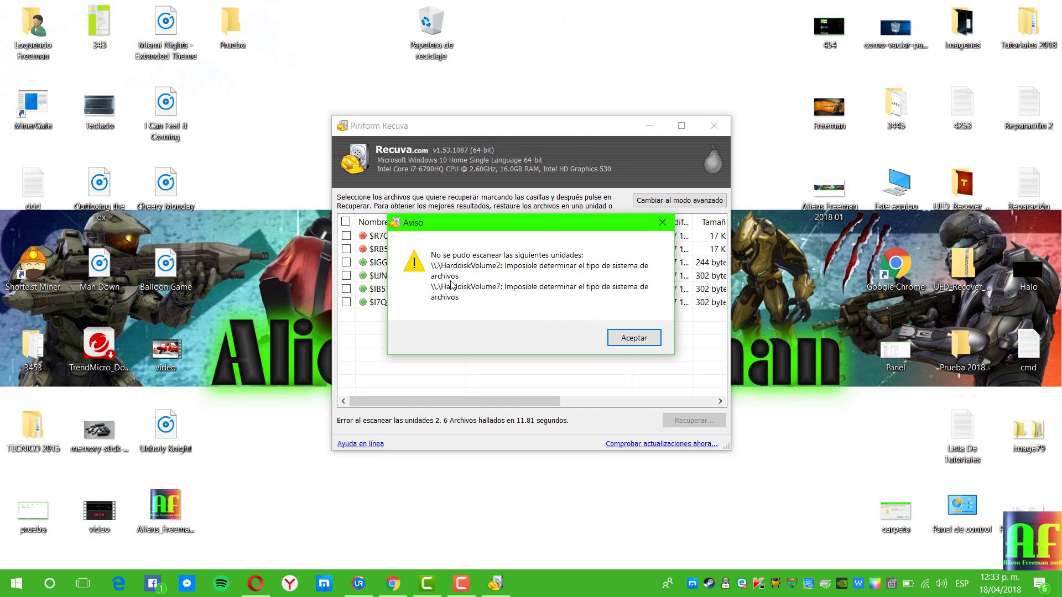
pyautogui.click(625, 339)
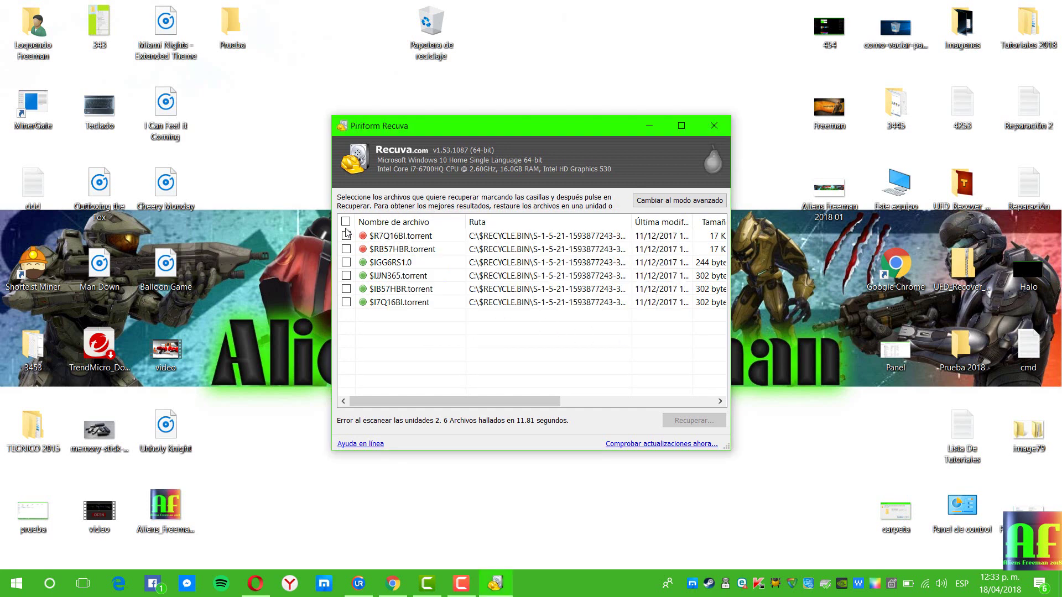
# Step: Look through the deleted files in the scan results, highlighting individual entries
pyautogui.click(401, 276)
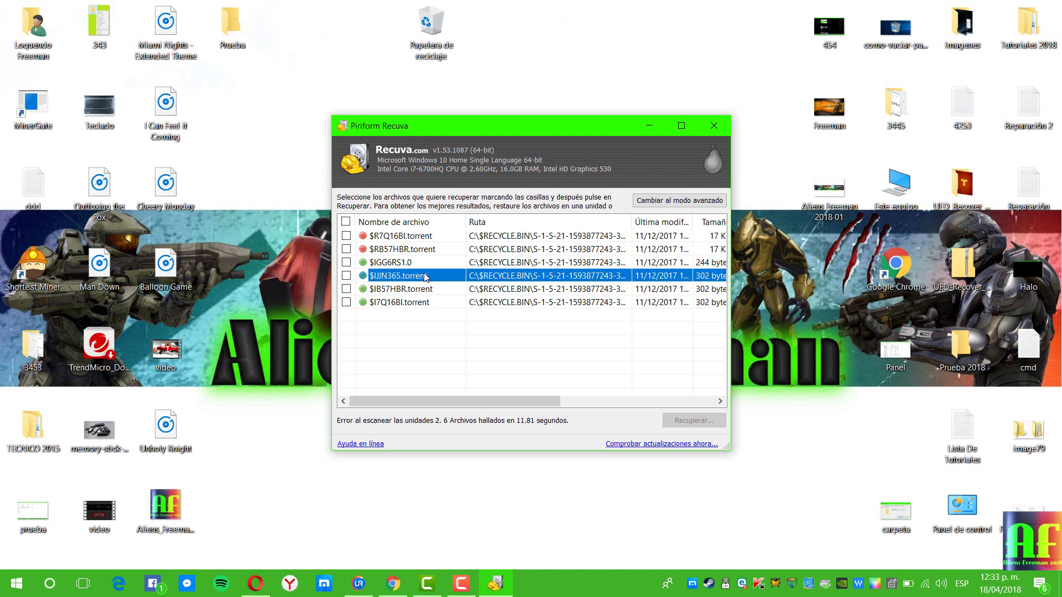
pyautogui.click(402, 291)
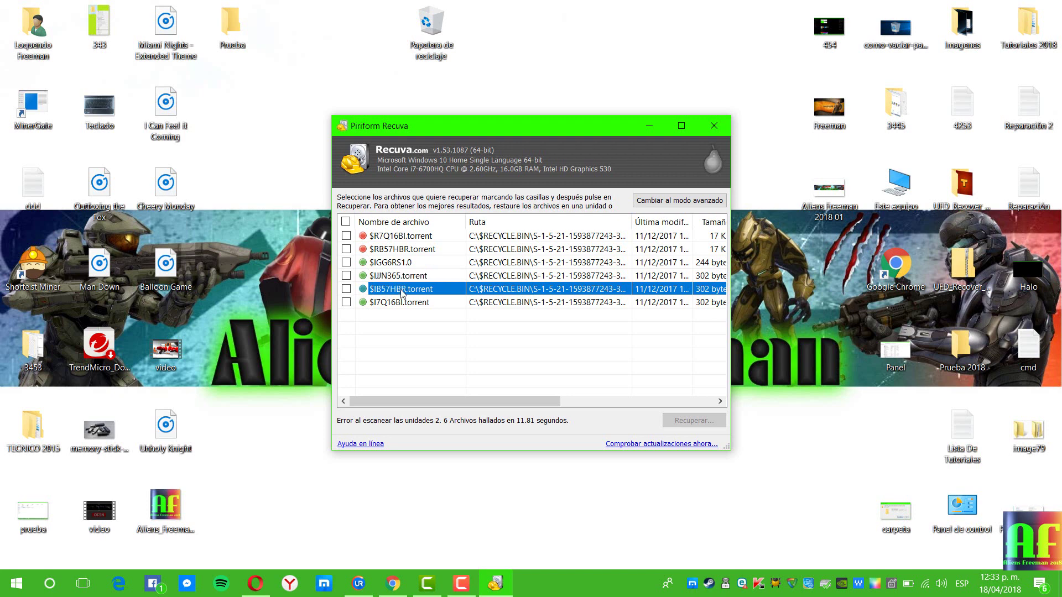
pyautogui.click(400, 322)
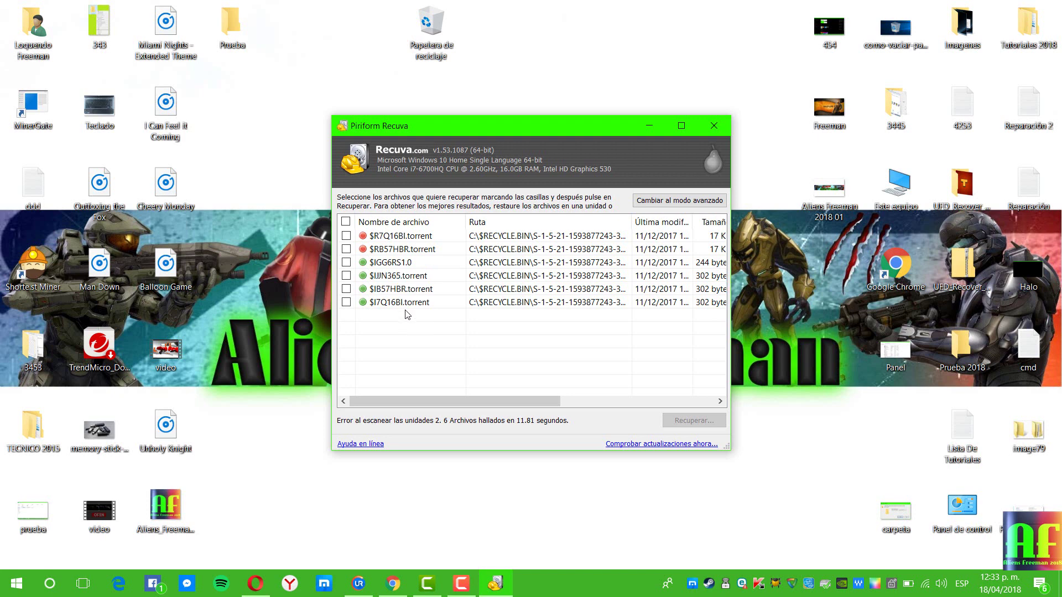
pyautogui.click(508, 238)
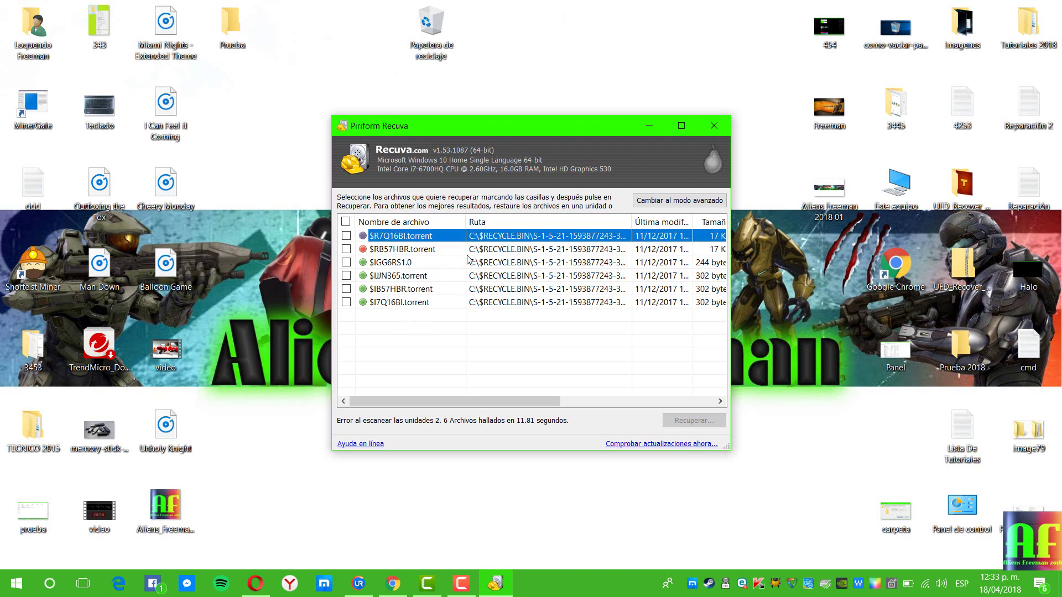
pyautogui.click(347, 288)
pyautogui.click(378, 280)
pyautogui.click(347, 289)
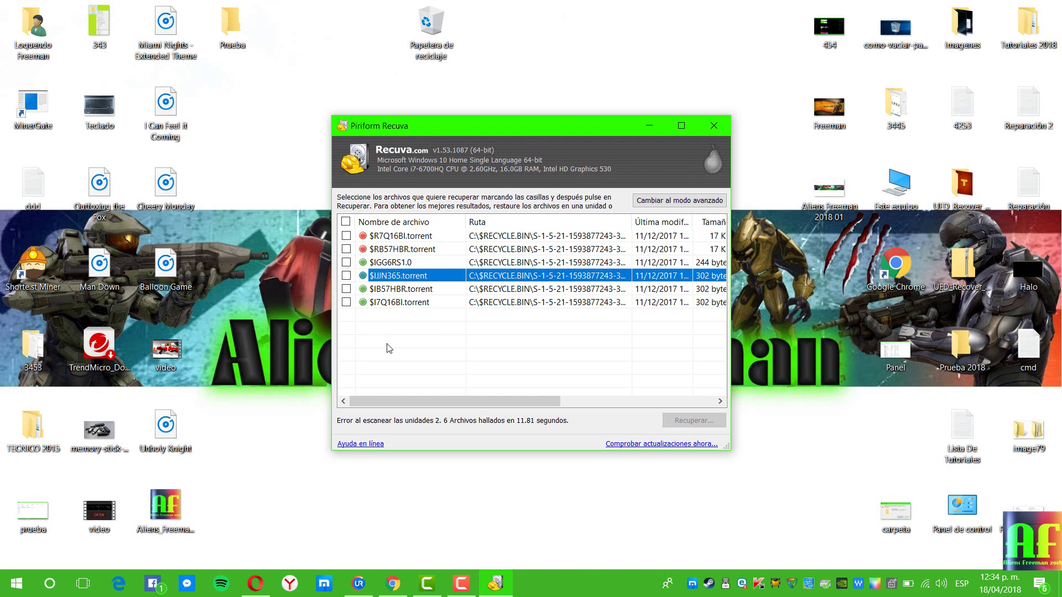
# Step: Widen the Última modificación column and review the size, state and comment of the found files
pyautogui.moveTo(453, 401); pyautogui.dragTo(517, 400)
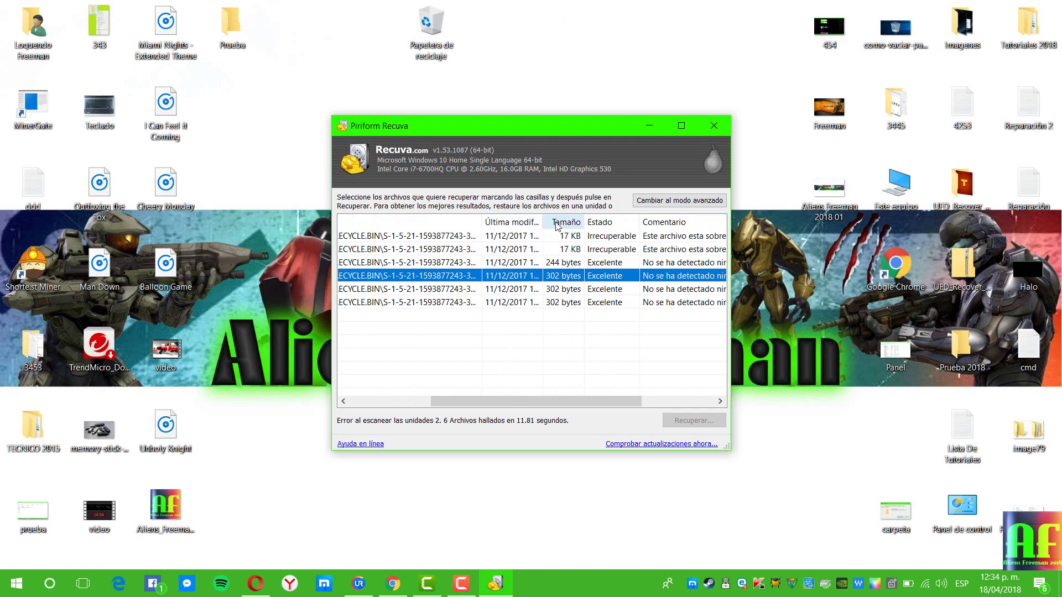
pyautogui.moveTo(540, 218); pyautogui.dragTo(582, 221)
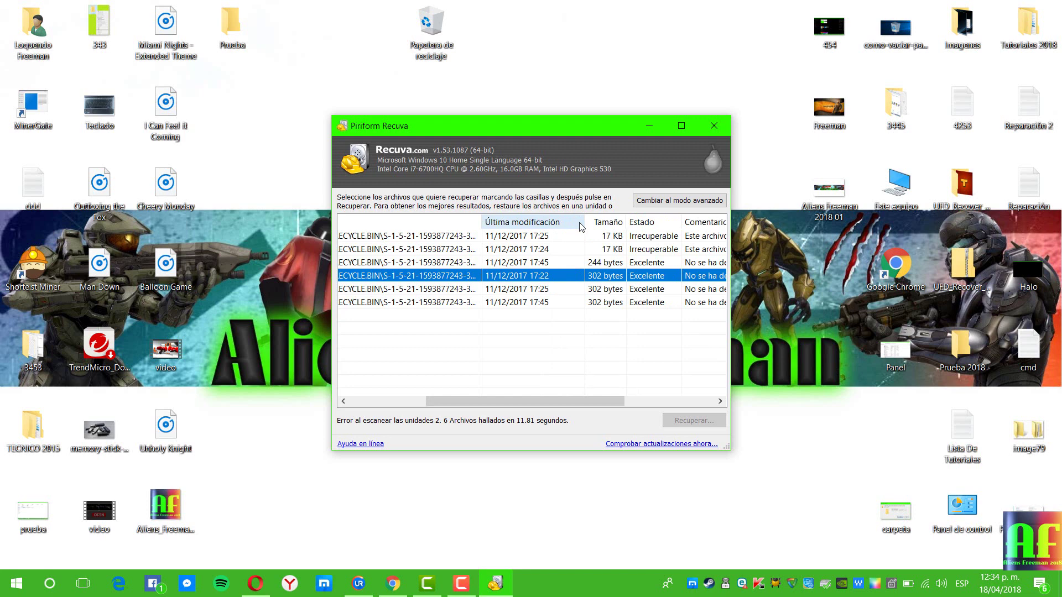
pyautogui.click(511, 302)
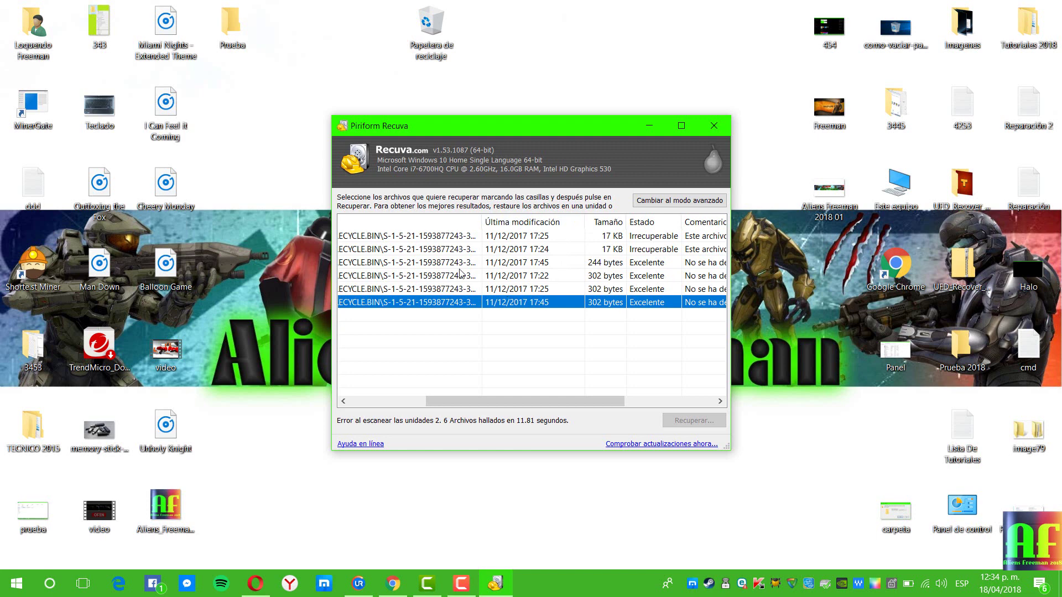
pyautogui.moveTo(453, 400)
pyautogui.mouseDown()
pyautogui.moveTo(363, 402)
pyautogui.moveTo(459, 401)
pyautogui.mouseUp()
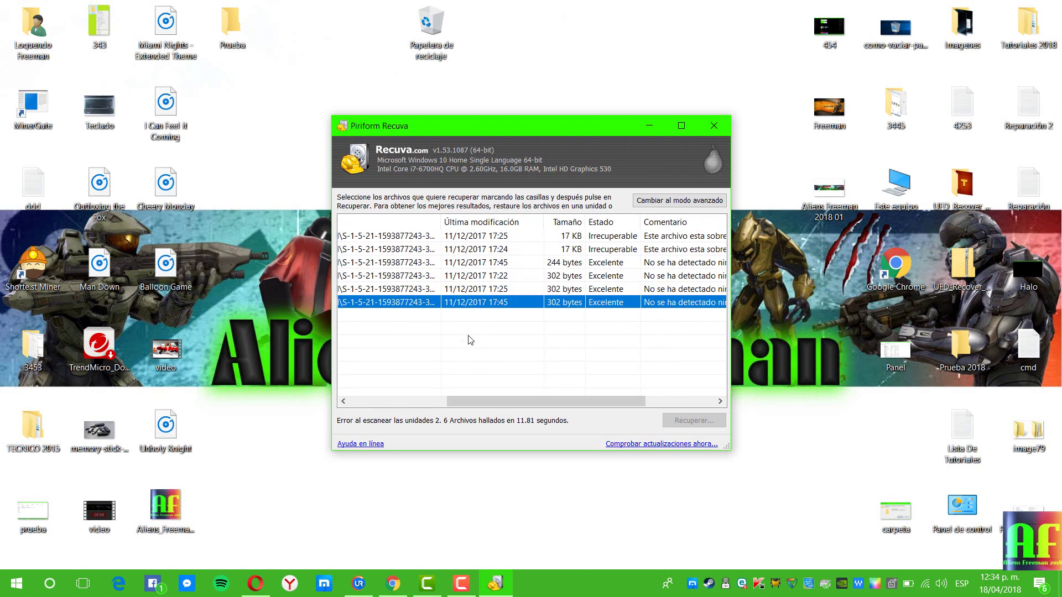
pyautogui.moveTo(490, 403); pyautogui.dragTo(375, 391)
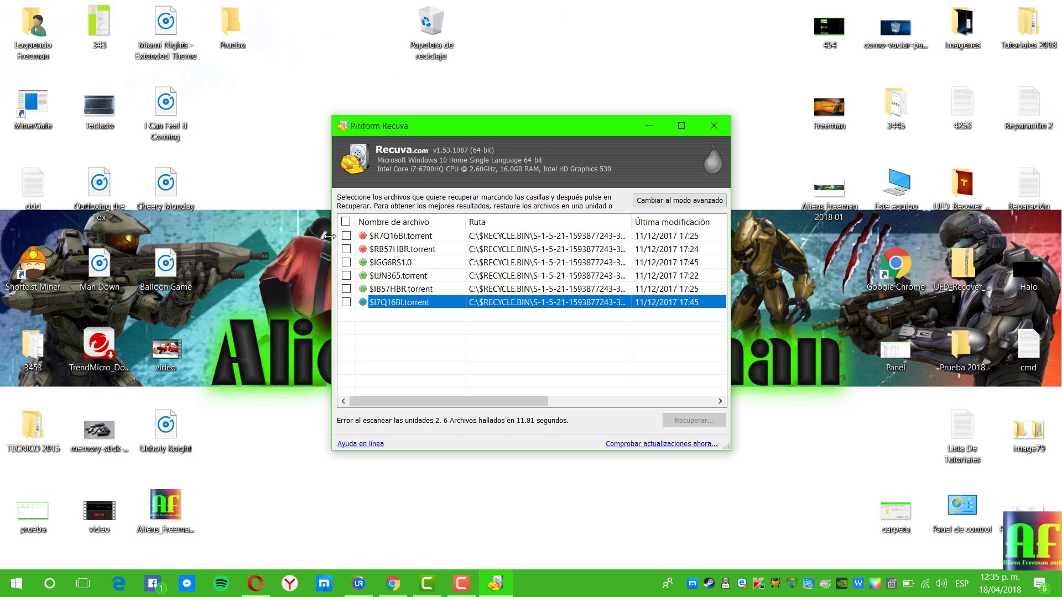
pyautogui.click(345, 222)
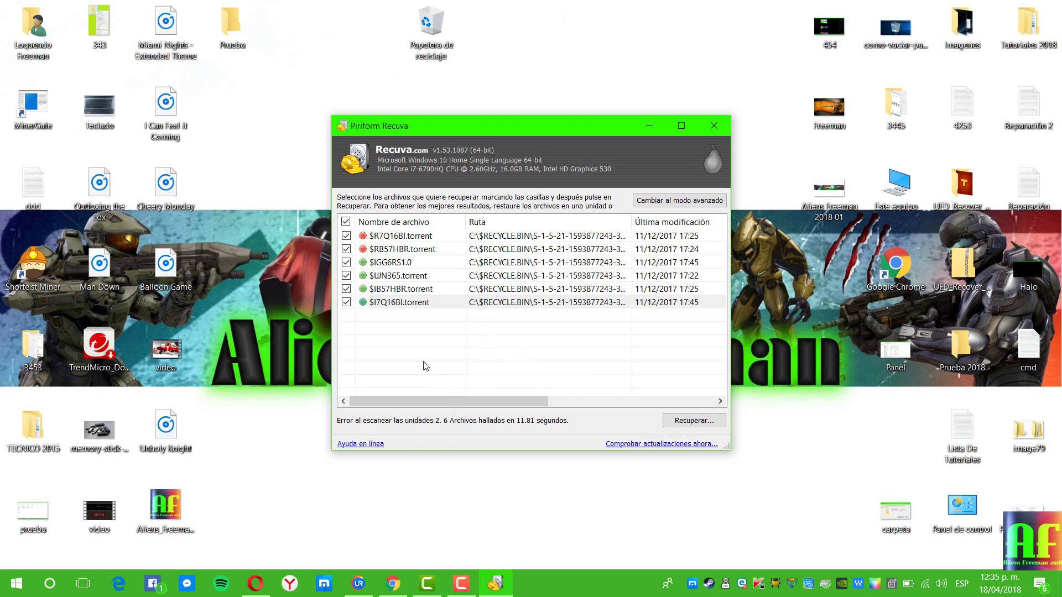
pyautogui.click(345, 222)
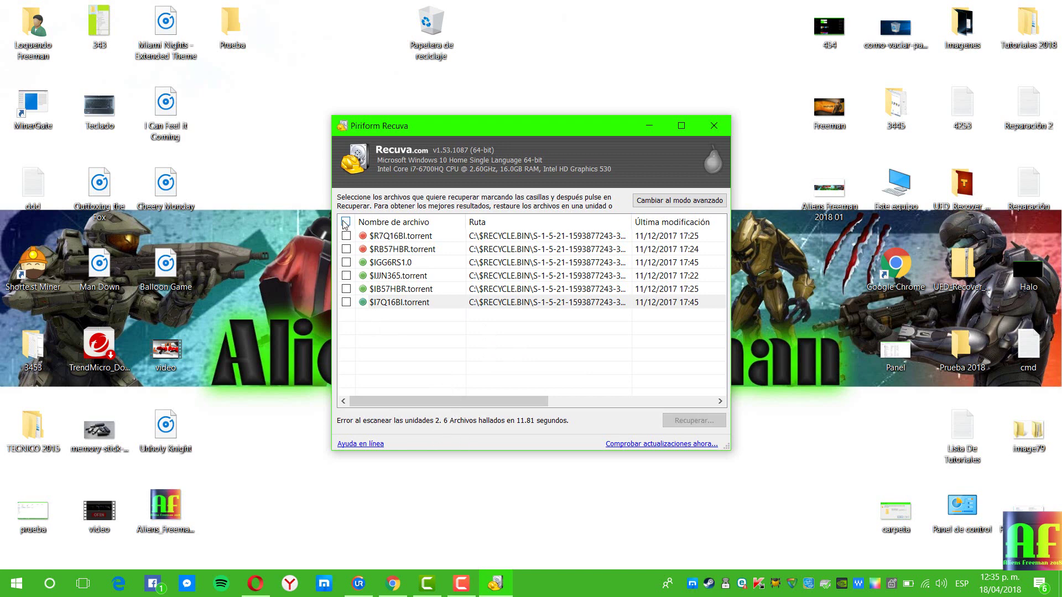
pyautogui.click(347, 303)
pyautogui.click(347, 288)
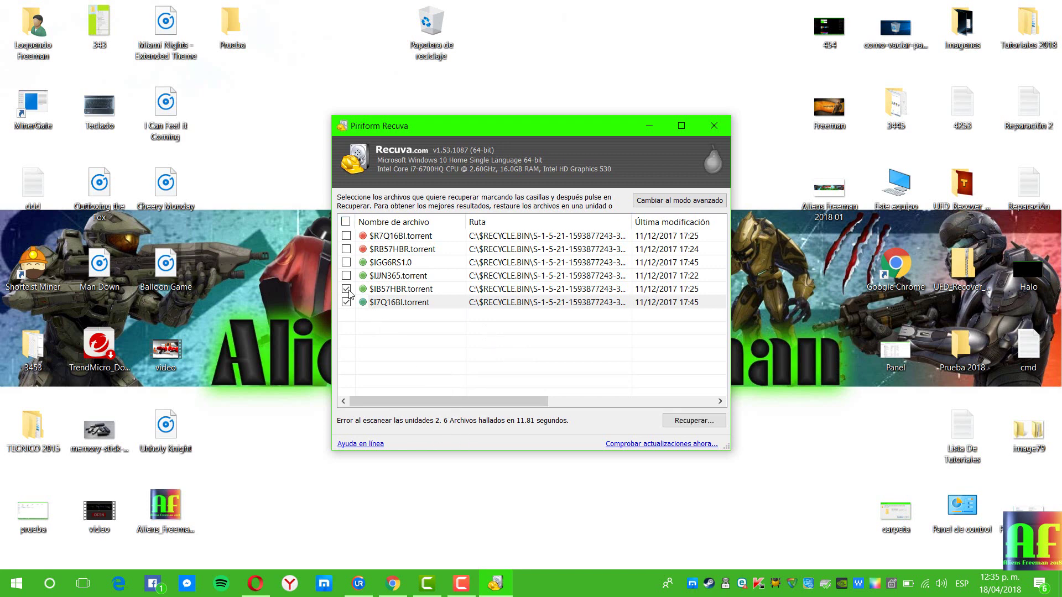
pyautogui.click(388, 295)
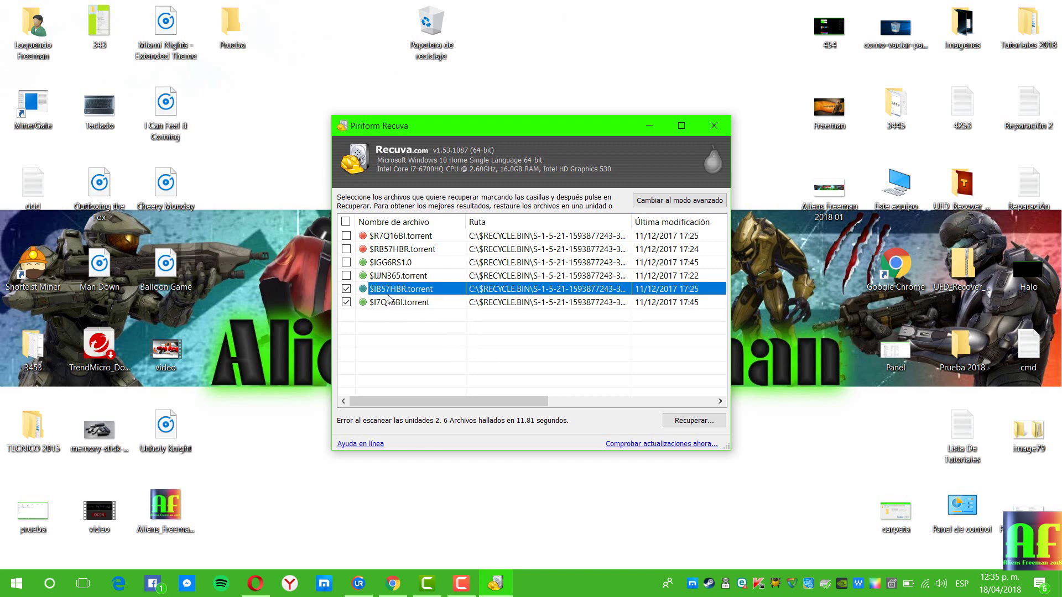
pyautogui.click(389, 332)
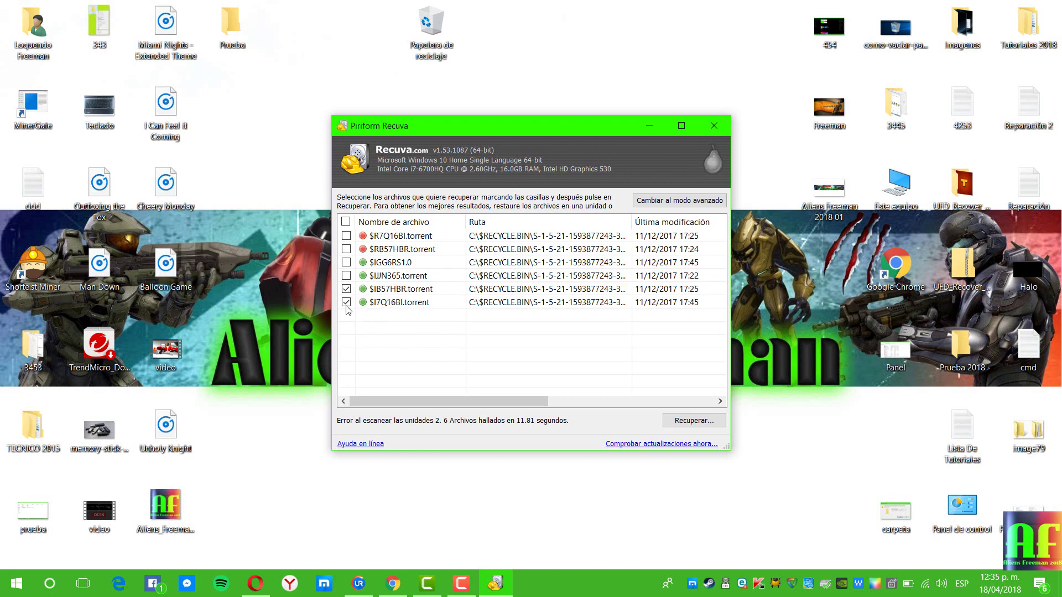
pyautogui.click(346, 302)
pyautogui.click(346, 288)
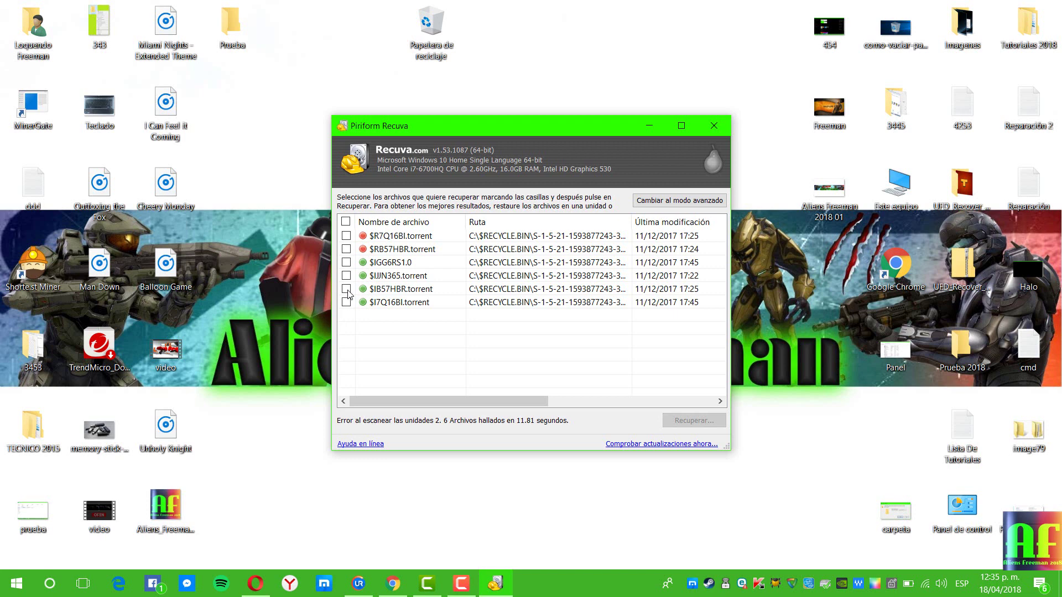
# Step: Mark only $IB57HBR.torrent and $I7Q16BI.torrent for recovery
pyautogui.click(347, 289)
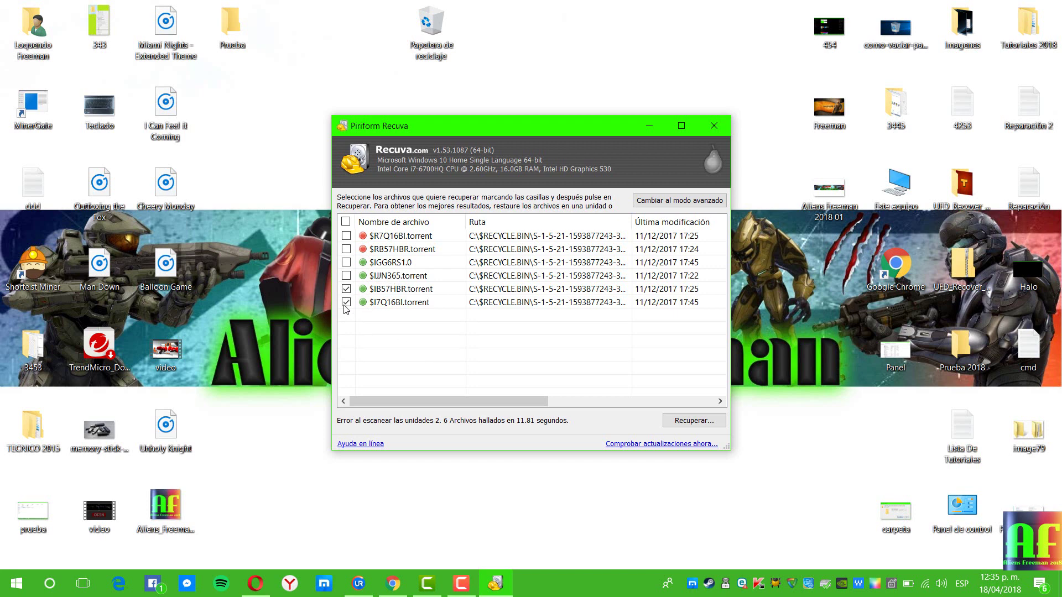
pyautogui.click(344, 223)
pyautogui.click(346, 222)
pyautogui.click(346, 302)
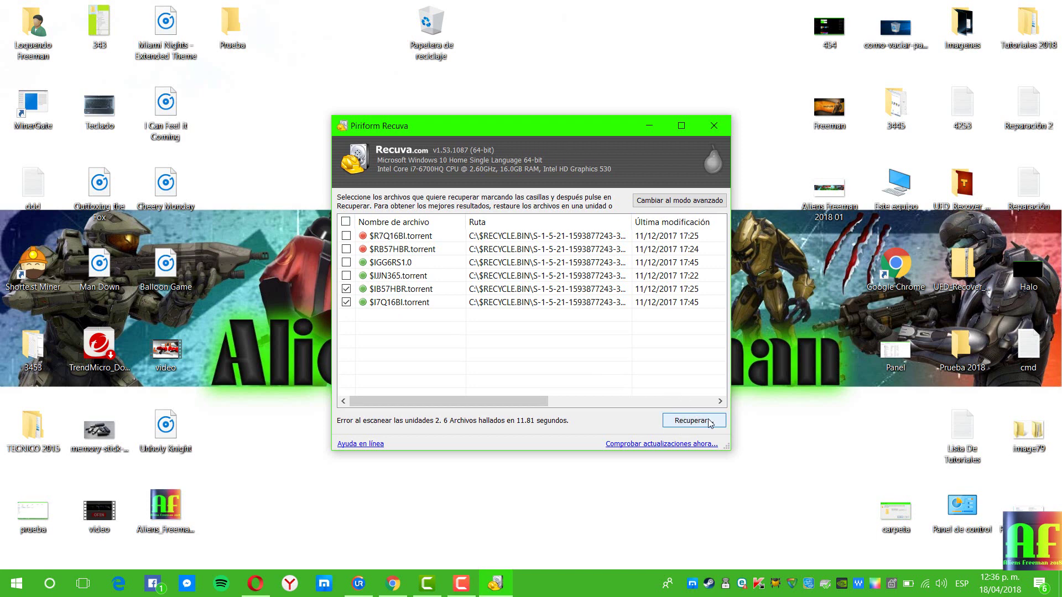
# Step: Start recovering the two marked files and choose the Prueba folder under Escritorio as the recovery location
pyautogui.click(692, 422)
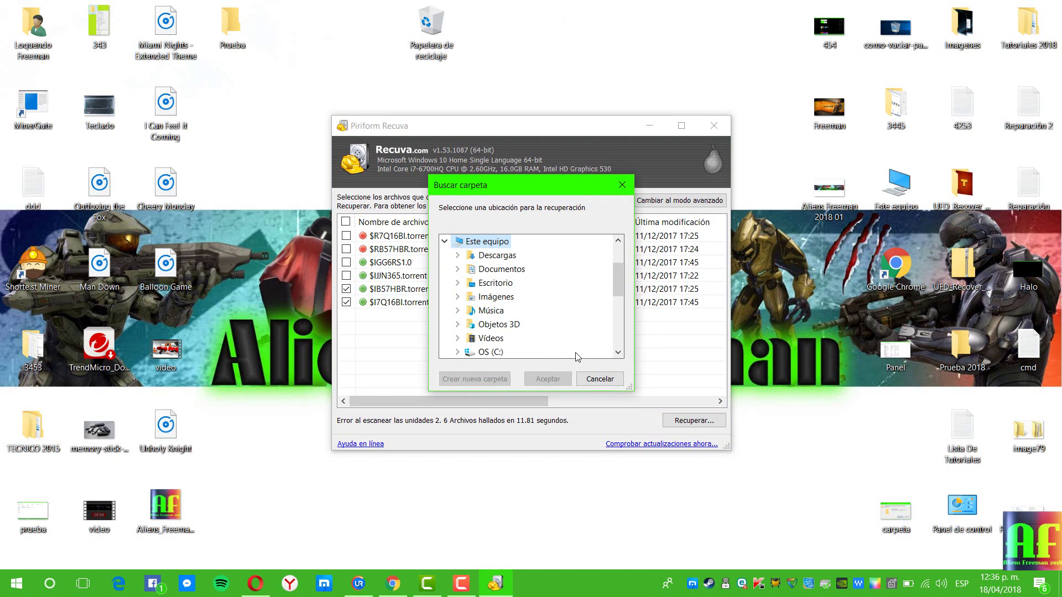
pyautogui.scroll(2, 486, 268)
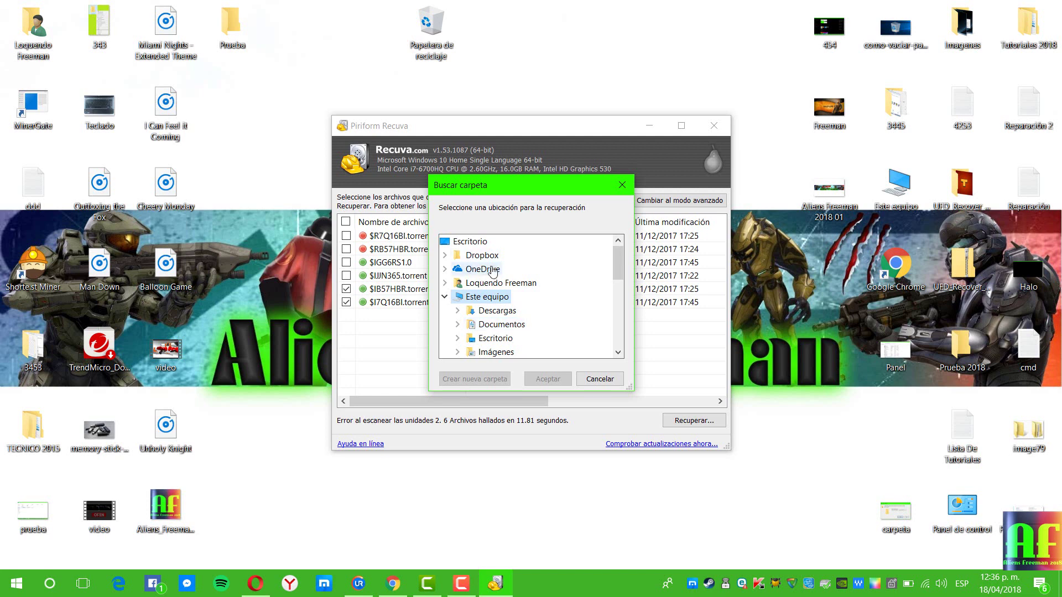
pyautogui.click(471, 243)
pyautogui.scroll(-6, 474, 276)
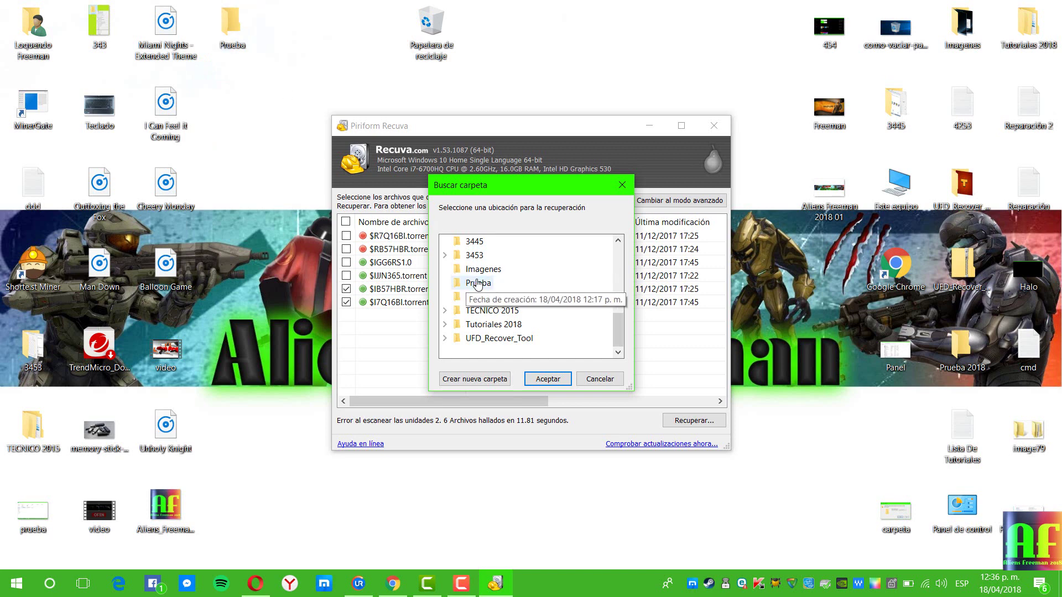
pyautogui.click(613, 283)
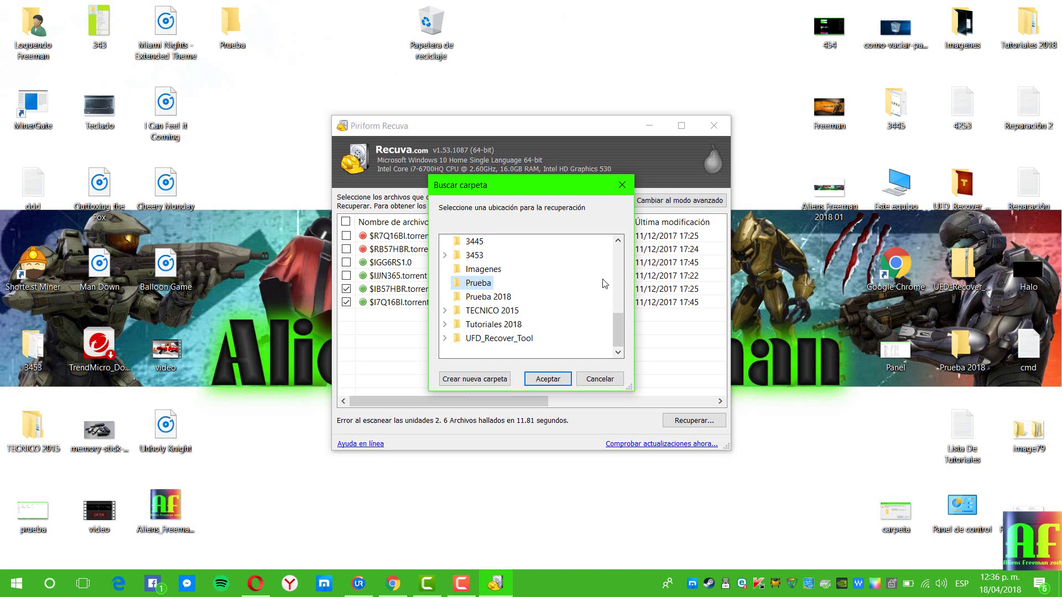
pyautogui.click(499, 270)
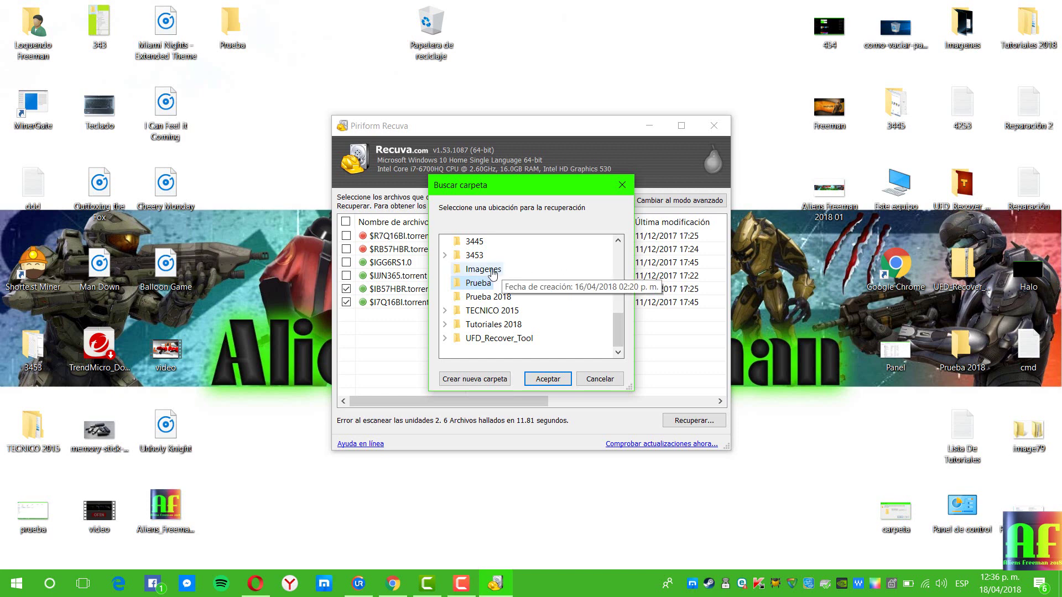
pyautogui.click(478, 284)
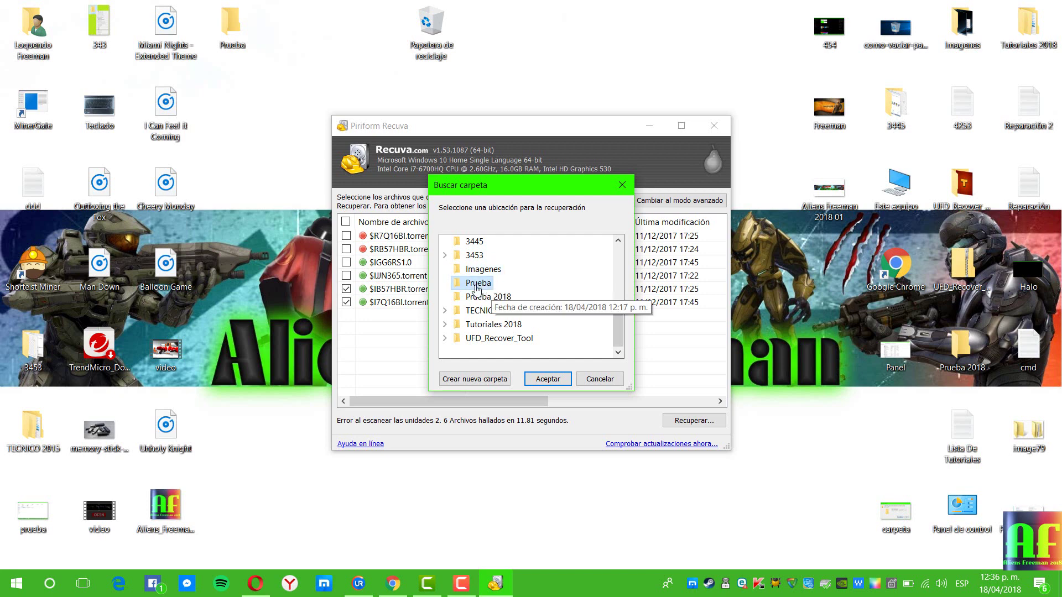
pyautogui.click(483, 270)
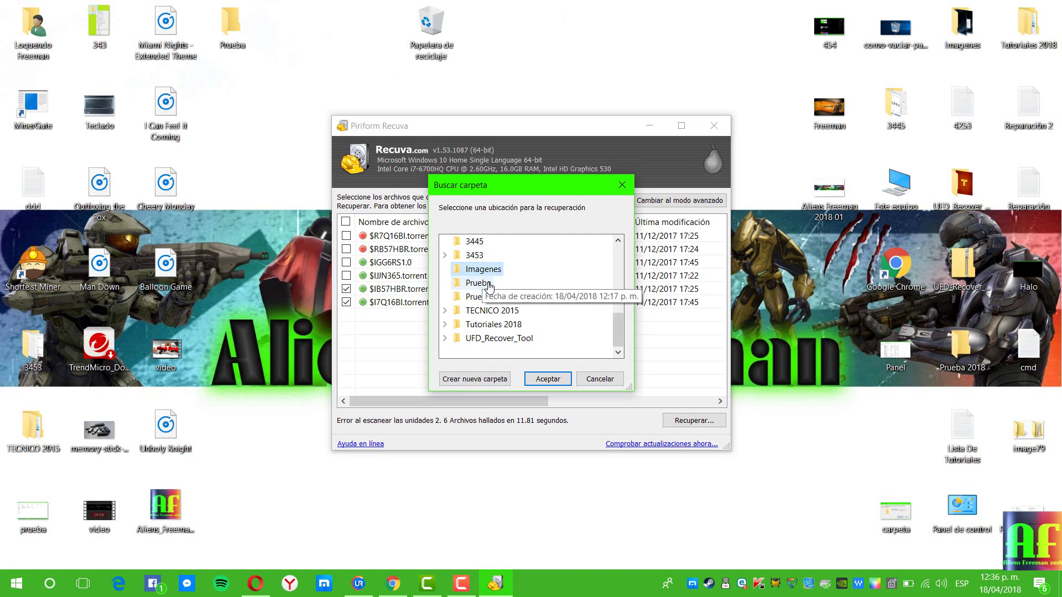
pyautogui.click(478, 283)
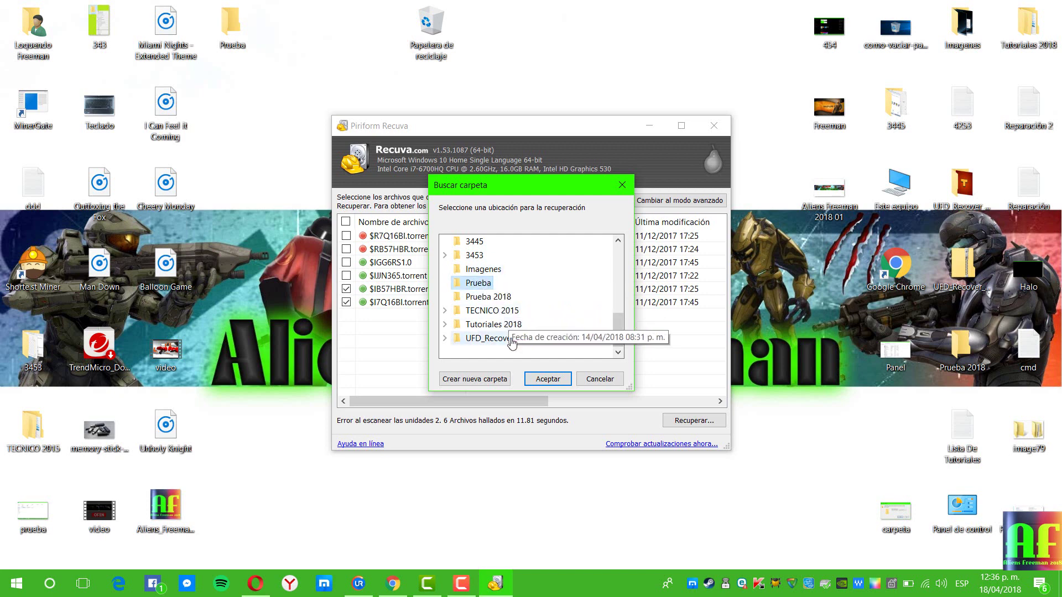
# Step: Recover the files to the chosen folder, agreeing to restore to the same drive, and dismiss the completion summary
pyautogui.click(558, 383)
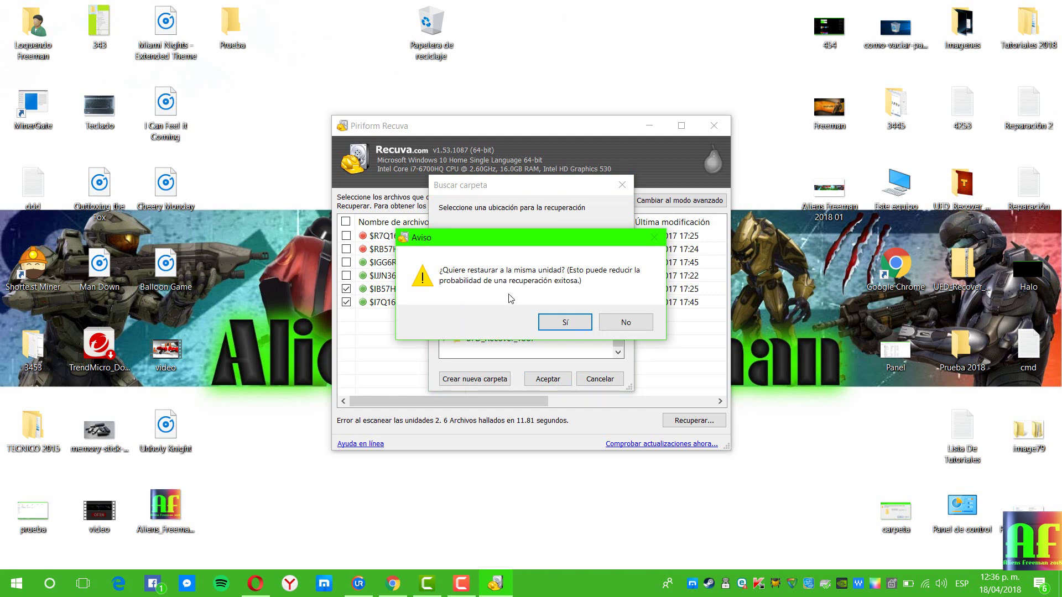
pyautogui.click(565, 323)
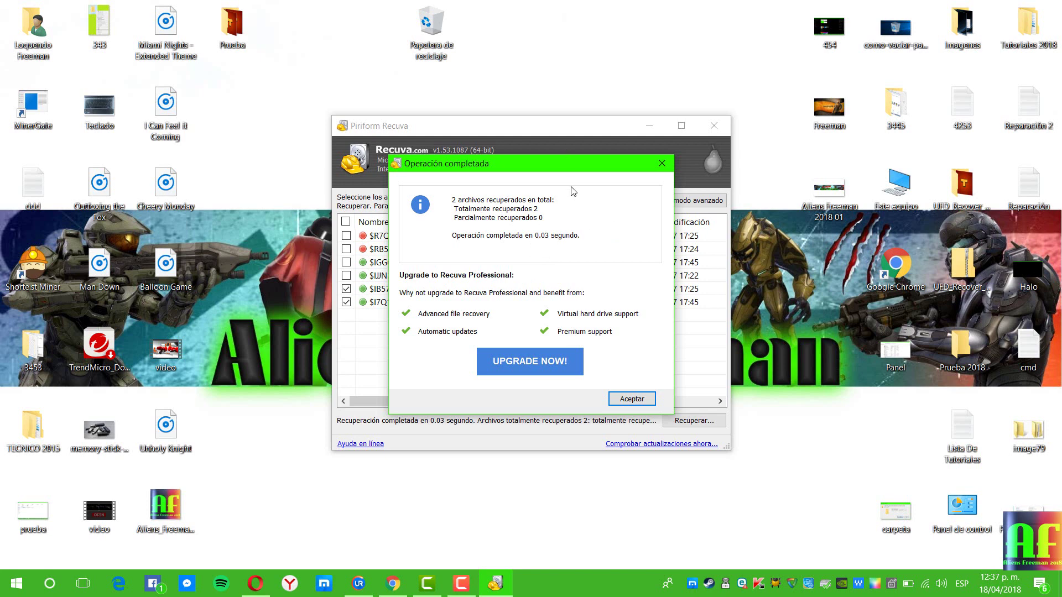
pyautogui.click(632, 399)
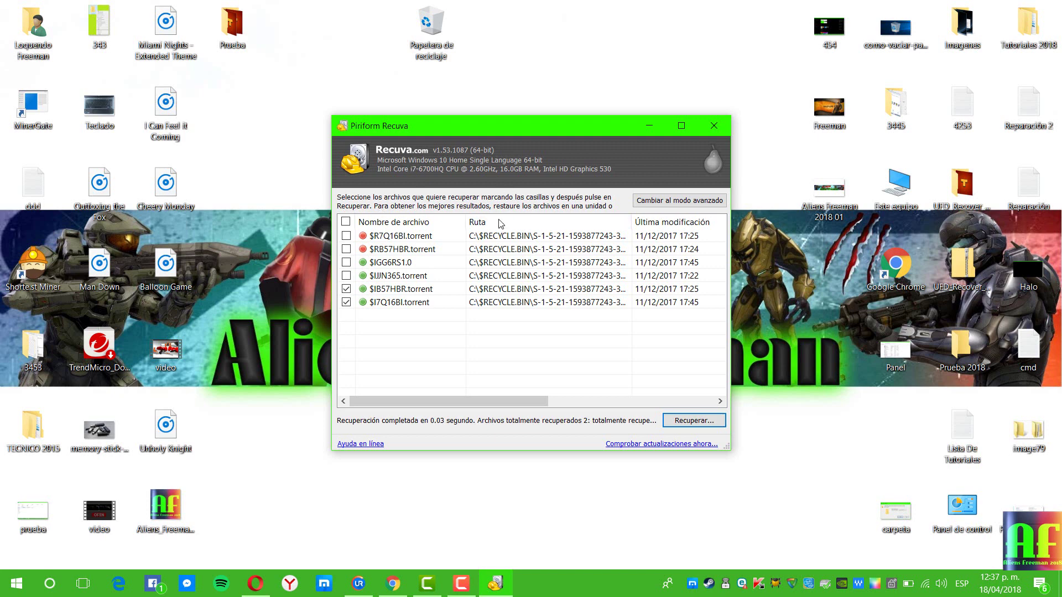
# Step: Minimize the recovery program and open the Prueba folder on the desktop
pyautogui.click(649, 128)
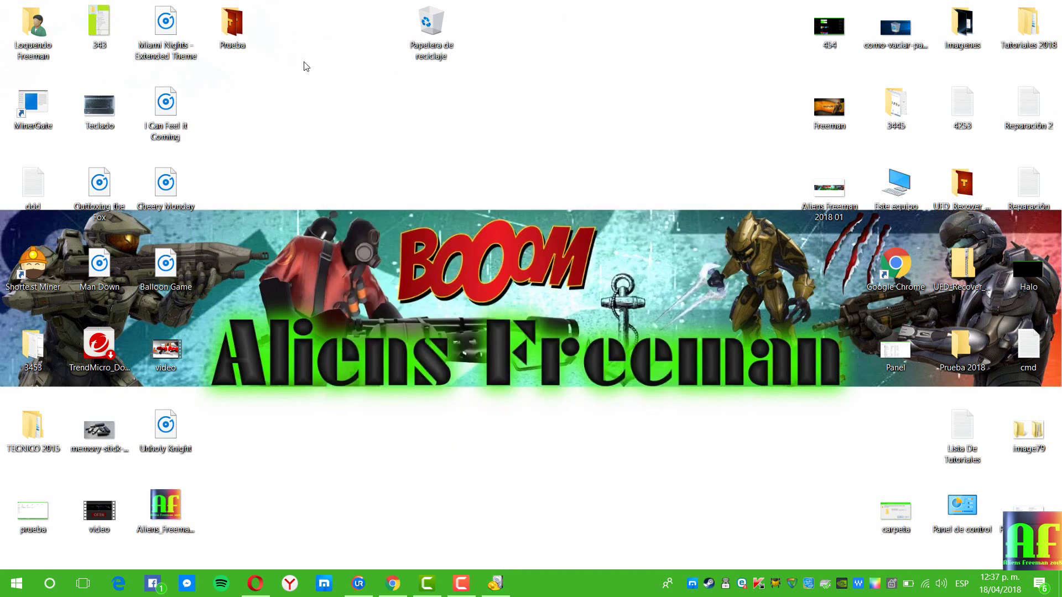
pyautogui.doubleClick(232, 25)
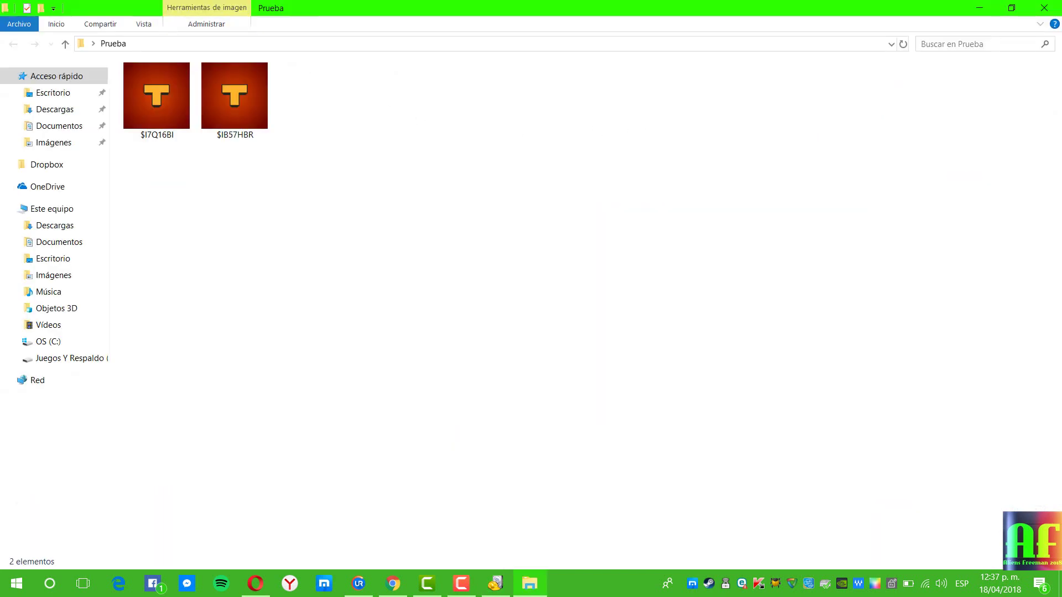
pyautogui.click(1060, 4)
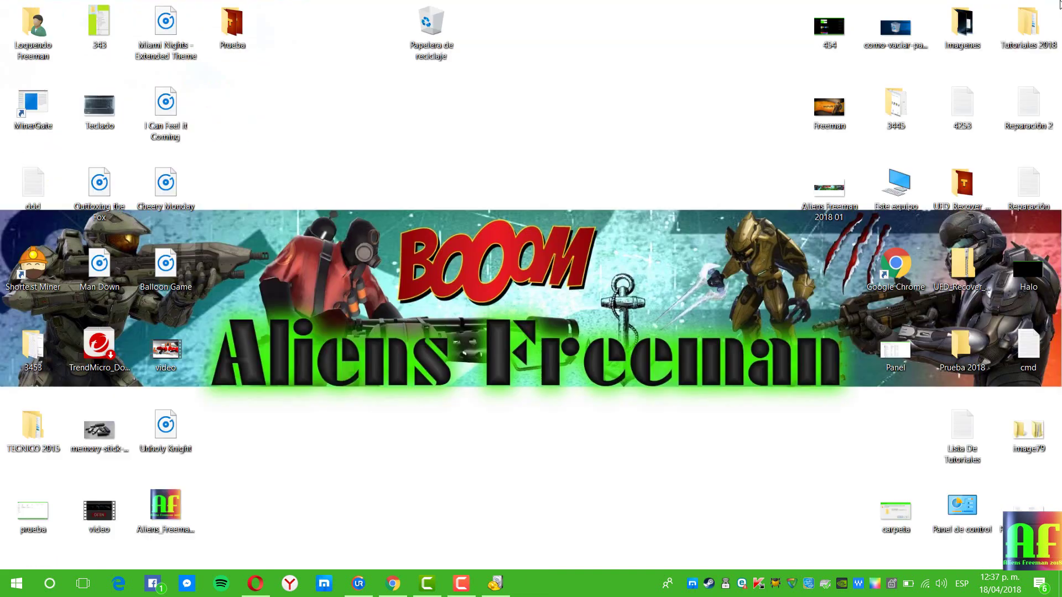
pyautogui.doubleClick(232, 25)
# Step: Inspect the recovered files $I7Q16BI and $IB57HBR in the Prueba folder, and close the folder window
pyautogui.click(165, 130)
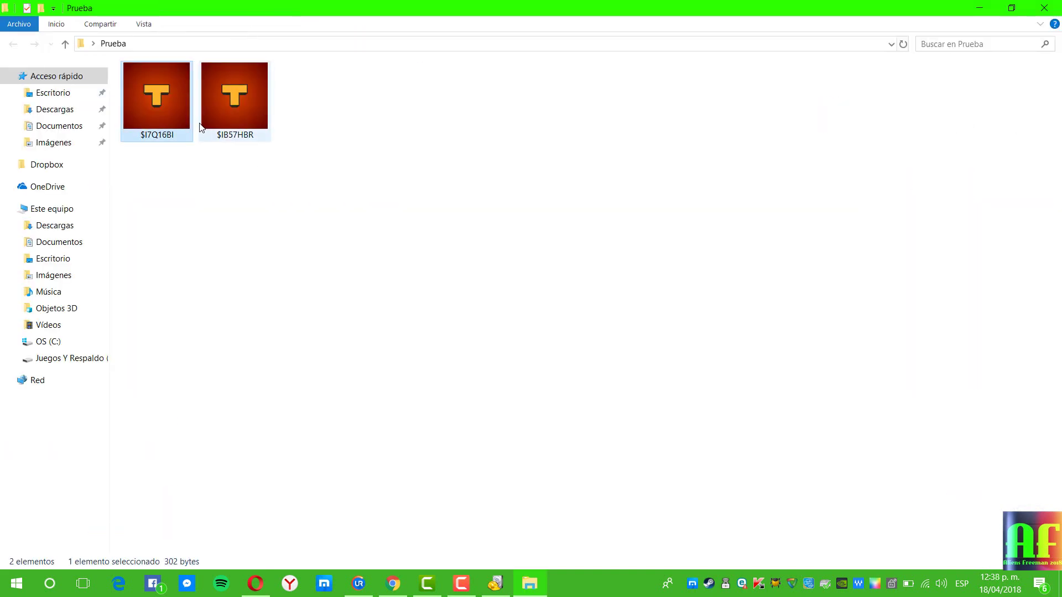
pyautogui.click(221, 115)
pyautogui.moveTo(304, 95); pyautogui.dragTo(139, 203)
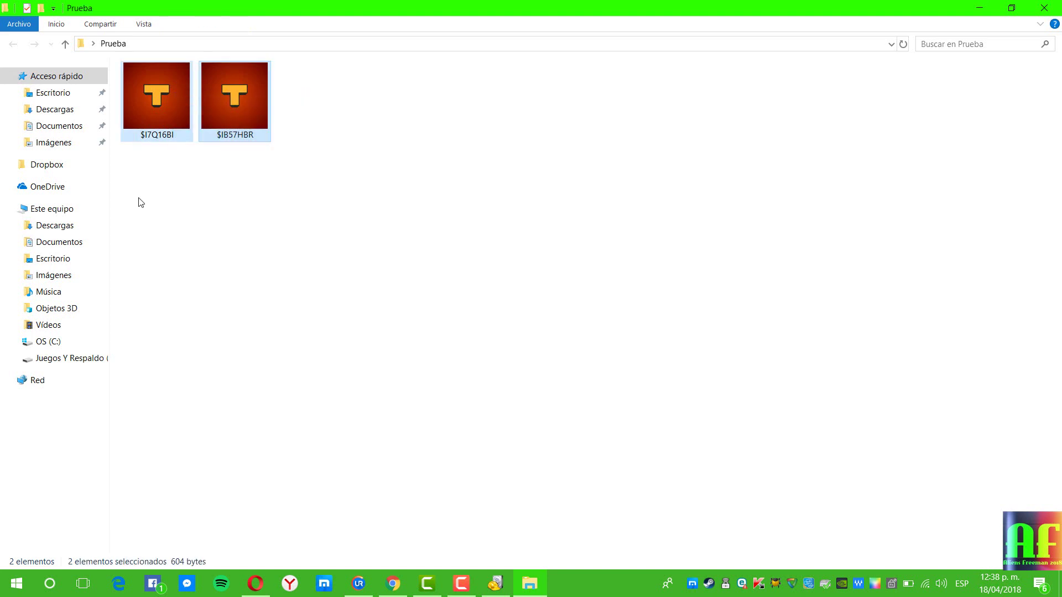
pyautogui.click(163, 205)
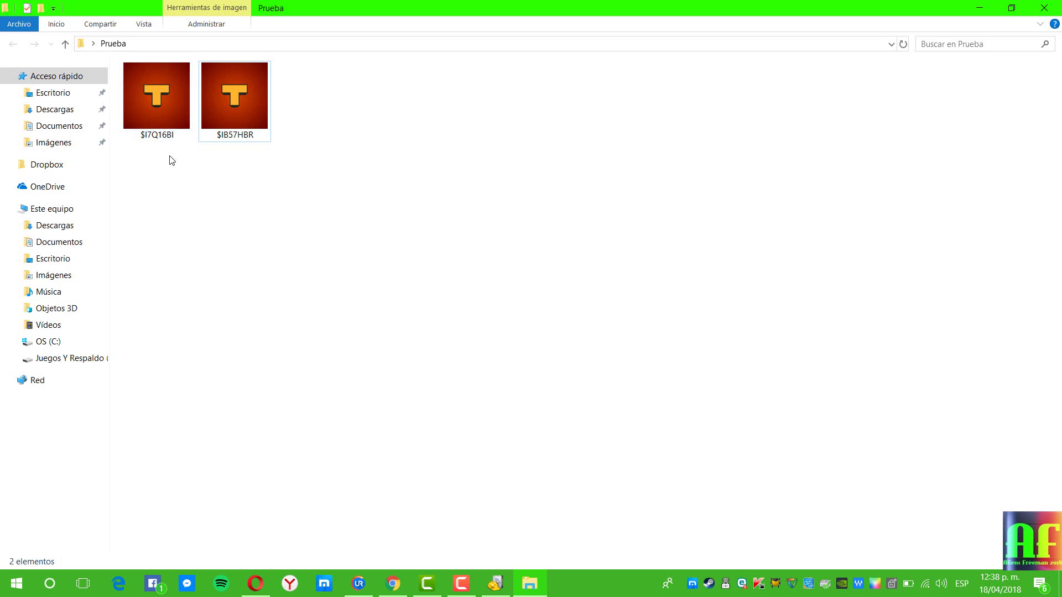
pyautogui.moveTo(162, 167)
pyautogui.mouseDown()
pyautogui.moveTo(331, 93)
pyautogui.moveTo(145, 202)
pyautogui.mouseUp()
pyautogui.moveTo(145, 202)
pyautogui.mouseDown()
pyautogui.moveTo(312, 55)
pyautogui.moveTo(138, 189)
pyautogui.moveTo(333, 60)
pyautogui.moveTo(326, 67)
pyautogui.mouseUp()
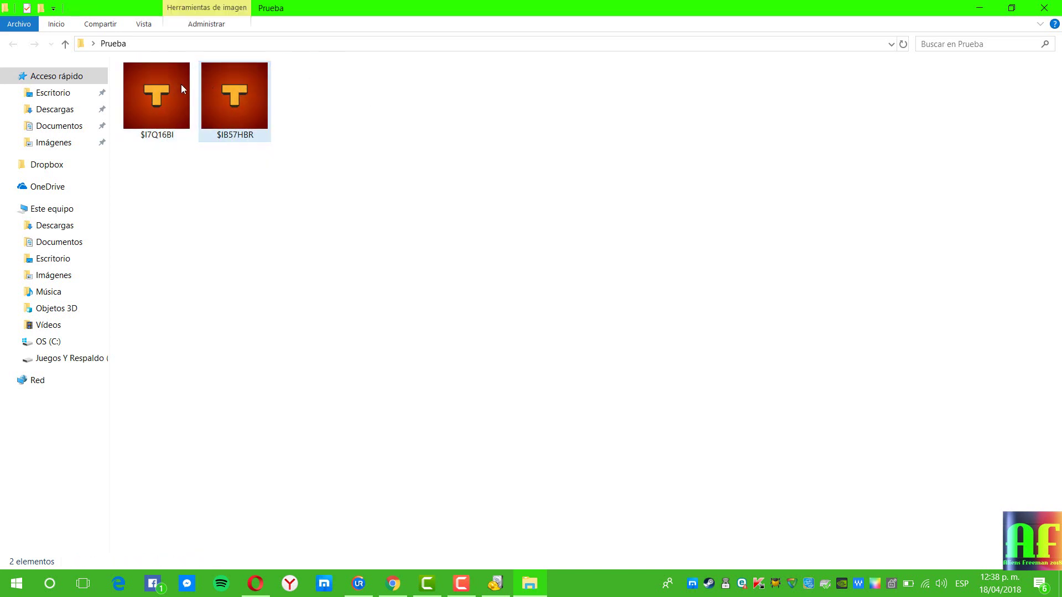
pyautogui.click(214, 98)
pyautogui.click(304, 105)
pyautogui.click(168, 93)
pyautogui.click(211, 115)
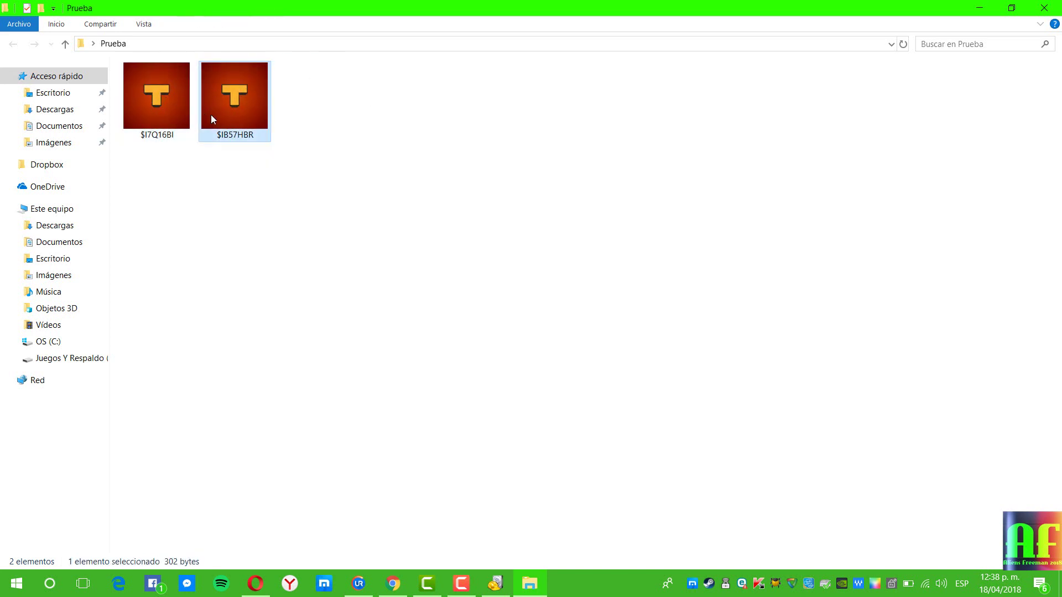
pyautogui.click(380, 130)
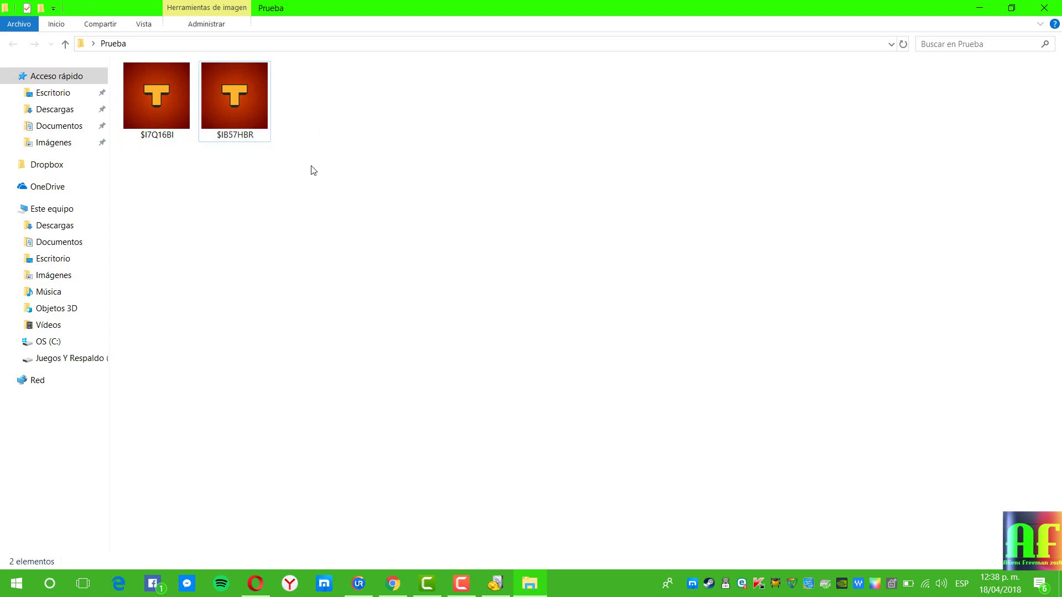
pyautogui.click(132, 78)
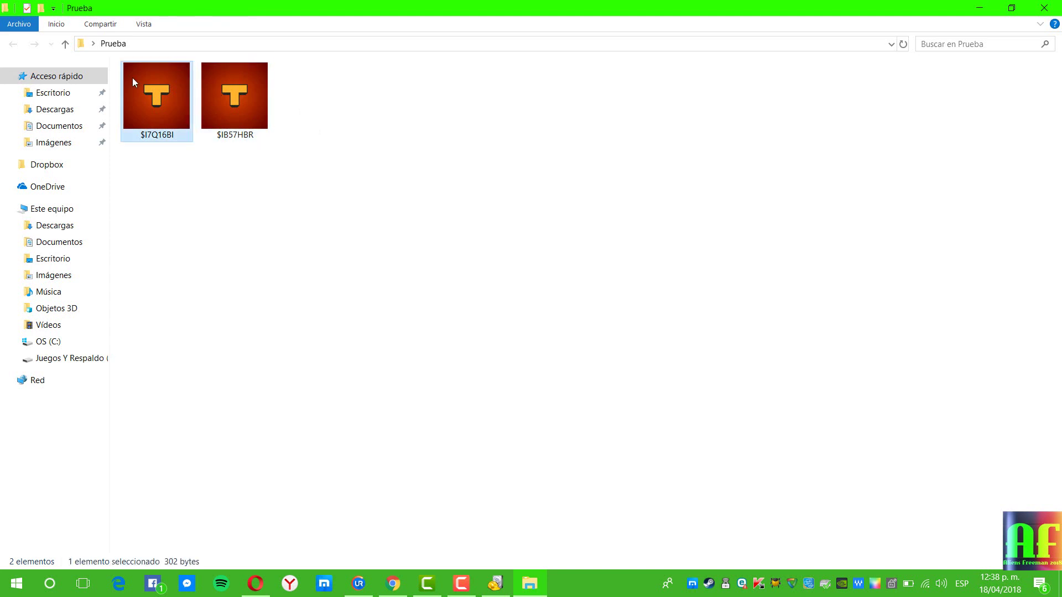
pyautogui.click(180, 216)
pyautogui.moveTo(311, 76); pyautogui.dragTo(168, 229)
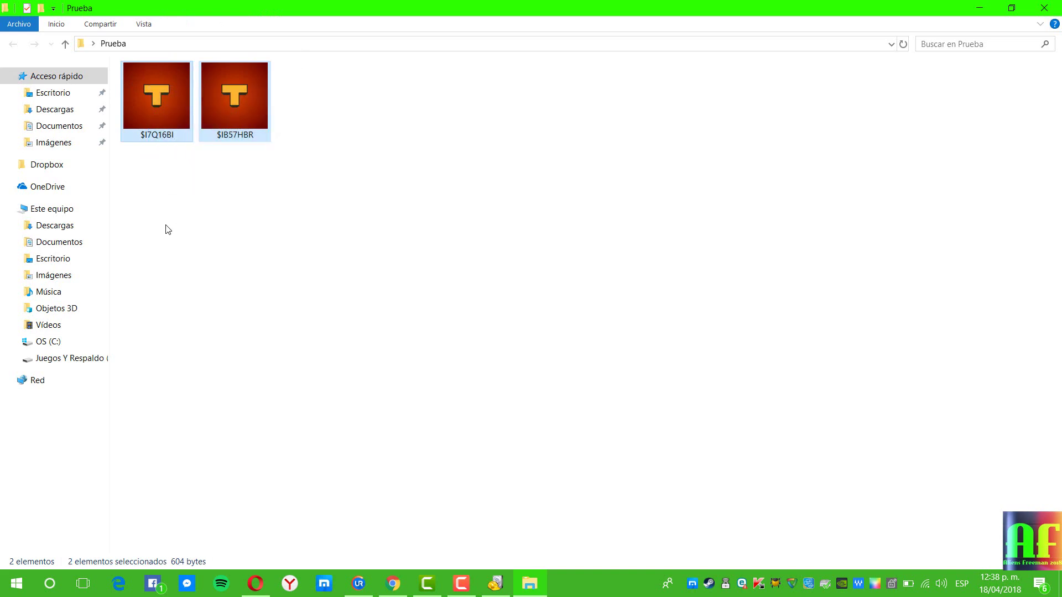
pyautogui.click(168, 229)
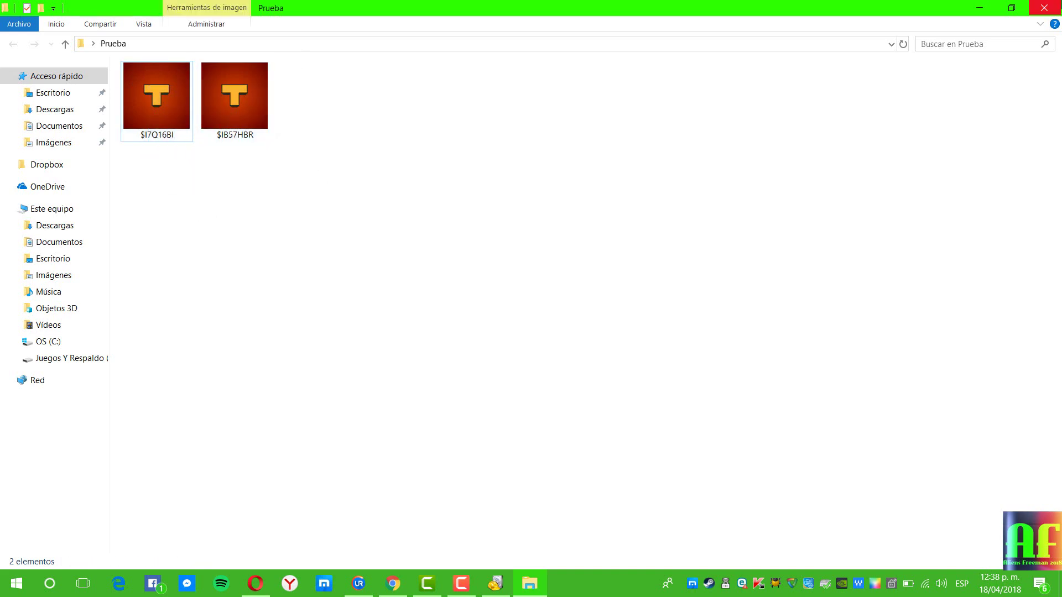
pyautogui.click(1045, 8)
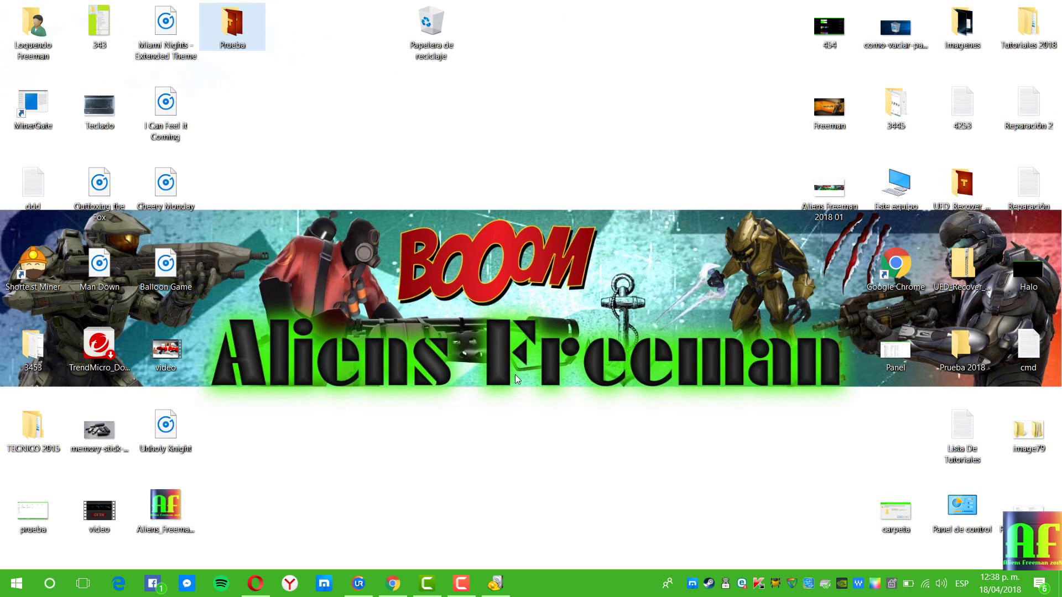
# Step: Bring Recuva back up from its minimized state and close the program
pyautogui.click(495, 583)
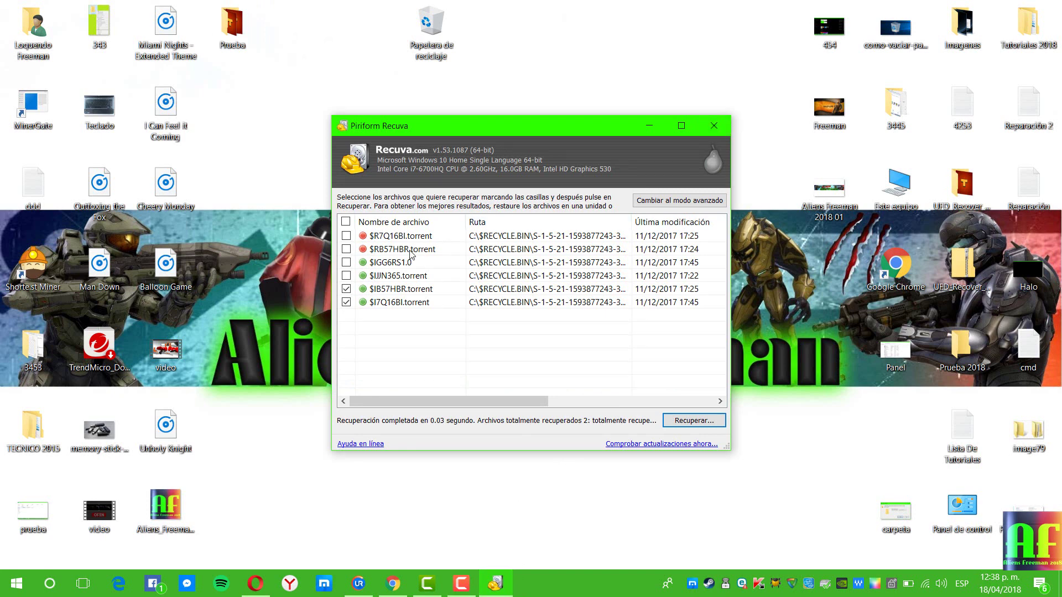
pyautogui.click(712, 127)
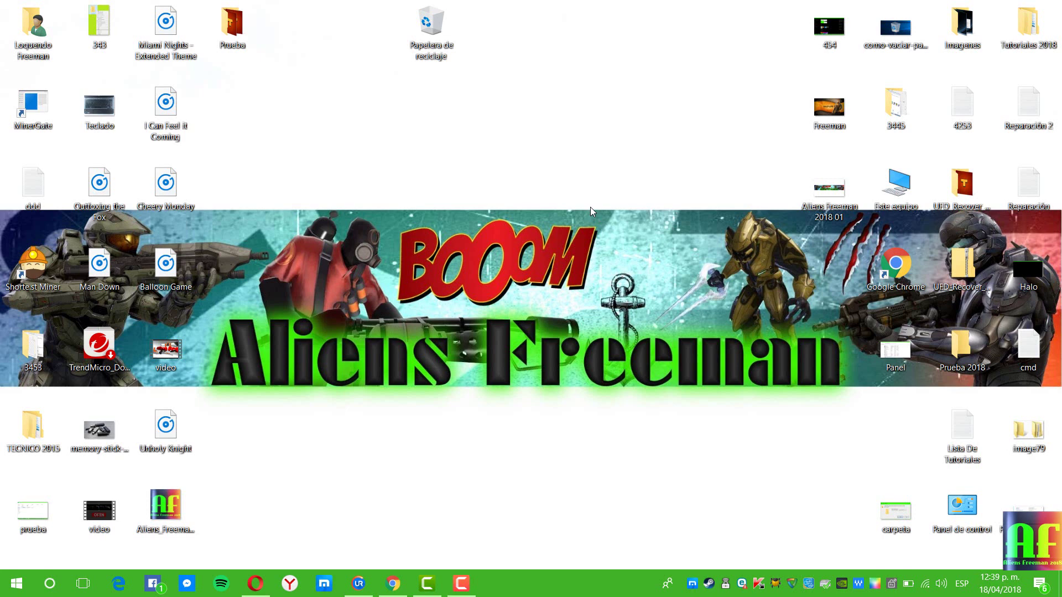
pyautogui.click(460, 595)
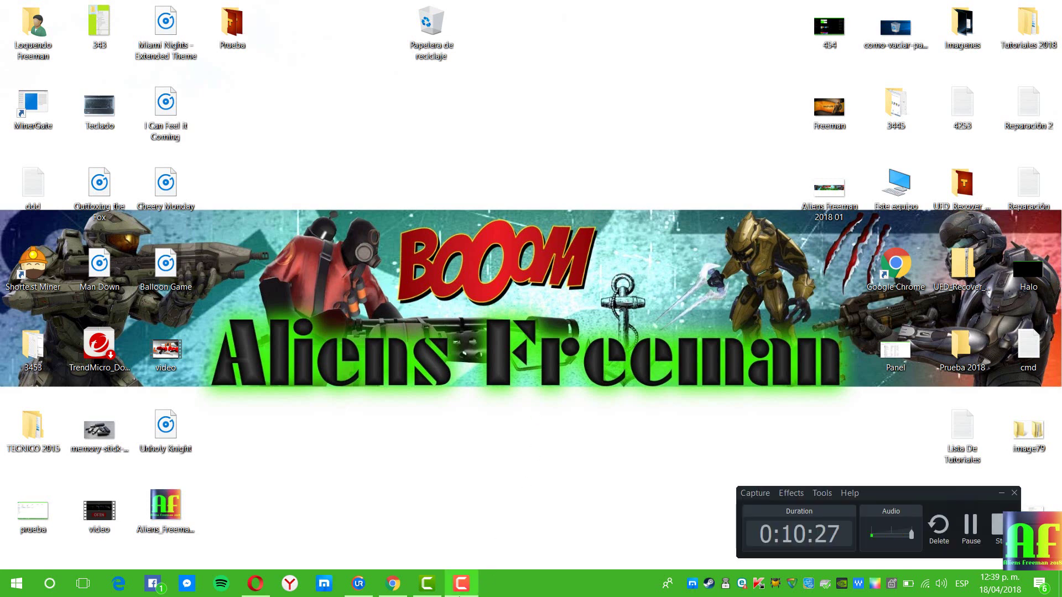
pyautogui.click(459, 595)
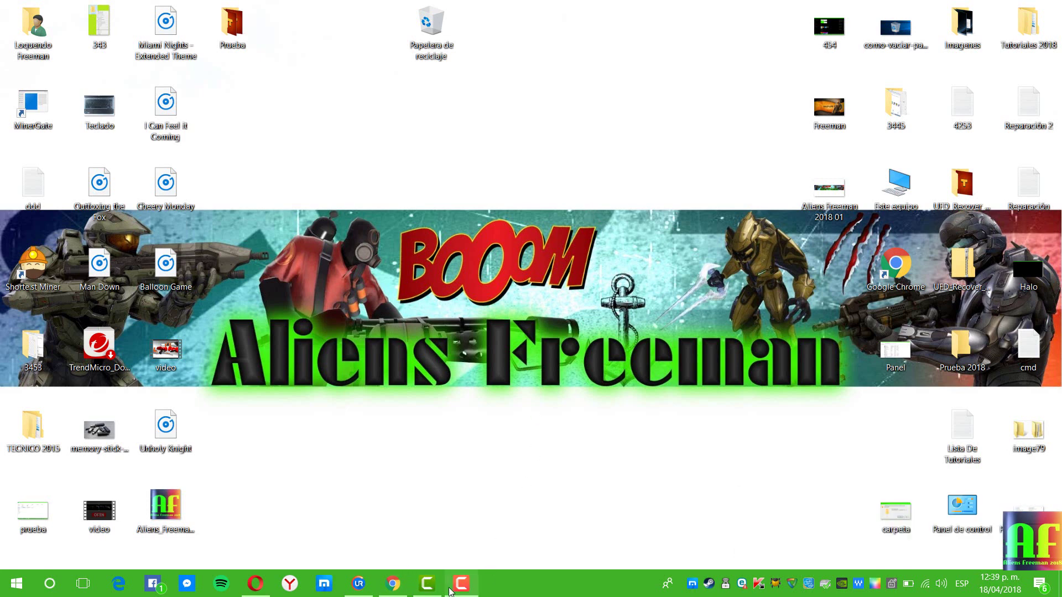
# Step: Switch to Chrome, look through the uploaded videos of the Aliens Freeman 2018 YouTube channel, and minimize the browser
pyautogui.click(401, 585)
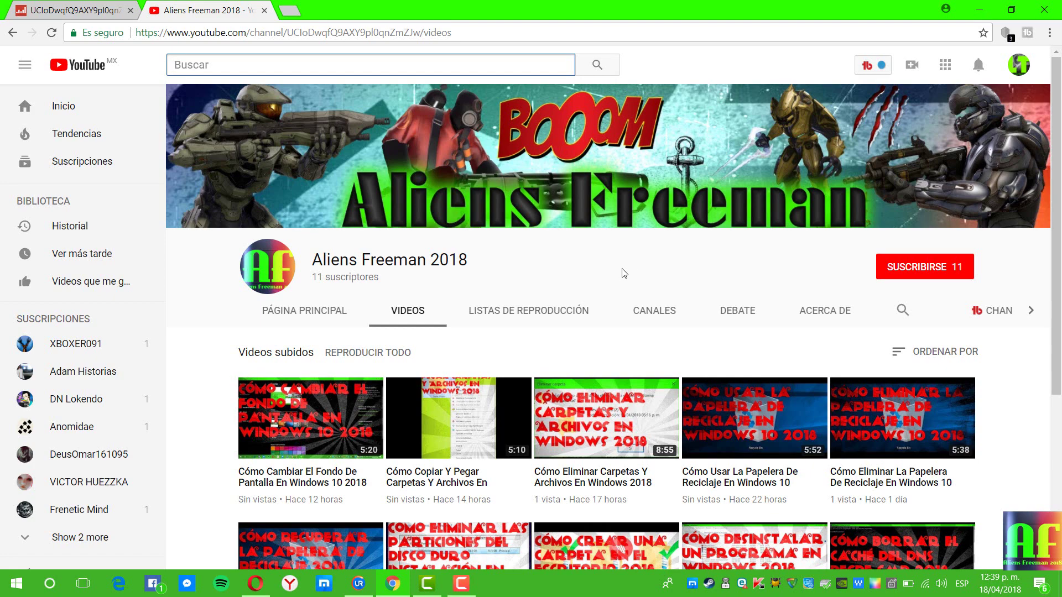
pyautogui.scroll(-1, 597, 260)
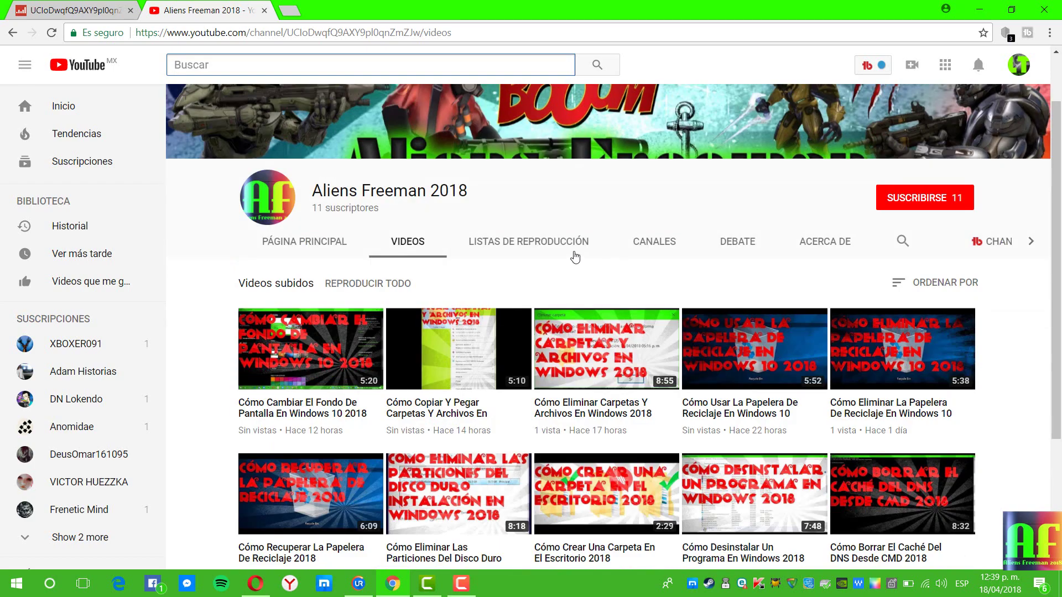
pyautogui.scroll(-3, 572, 255)
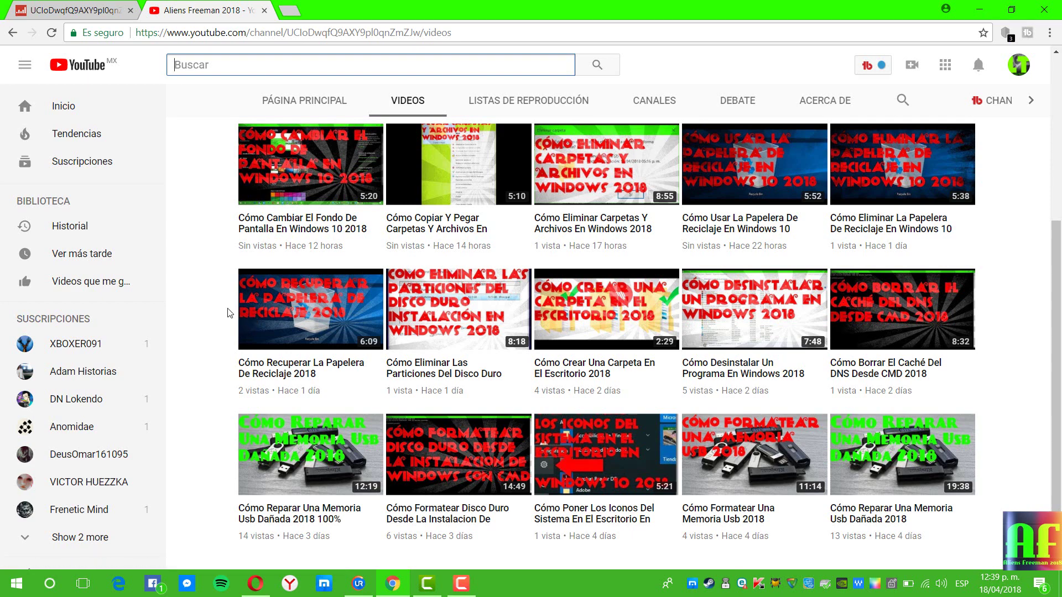
pyautogui.scroll(4, 235, 280)
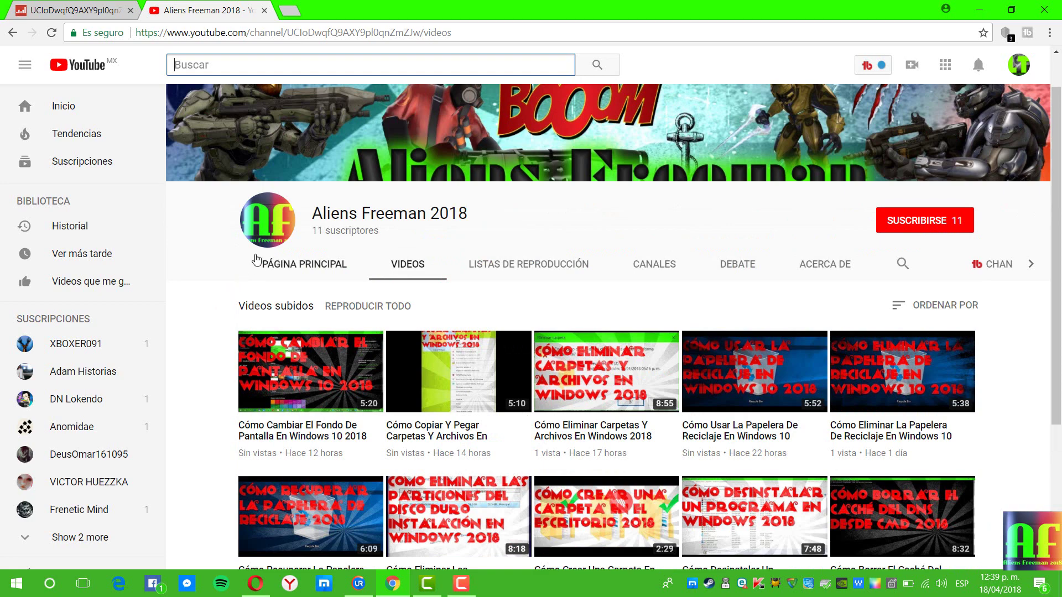
pyautogui.scroll(1, 255, 260)
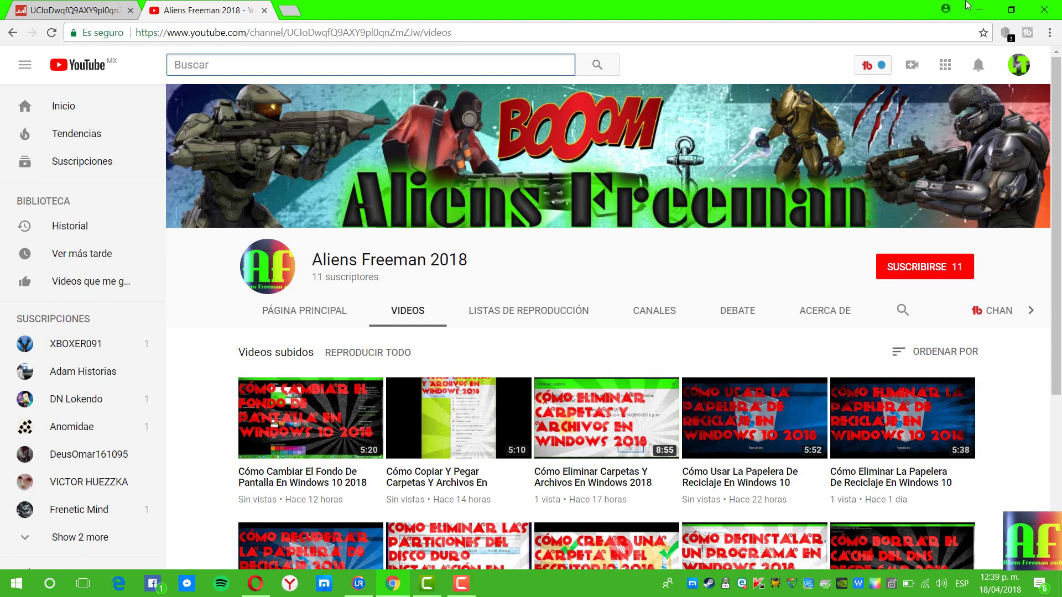
pyautogui.click(979, 9)
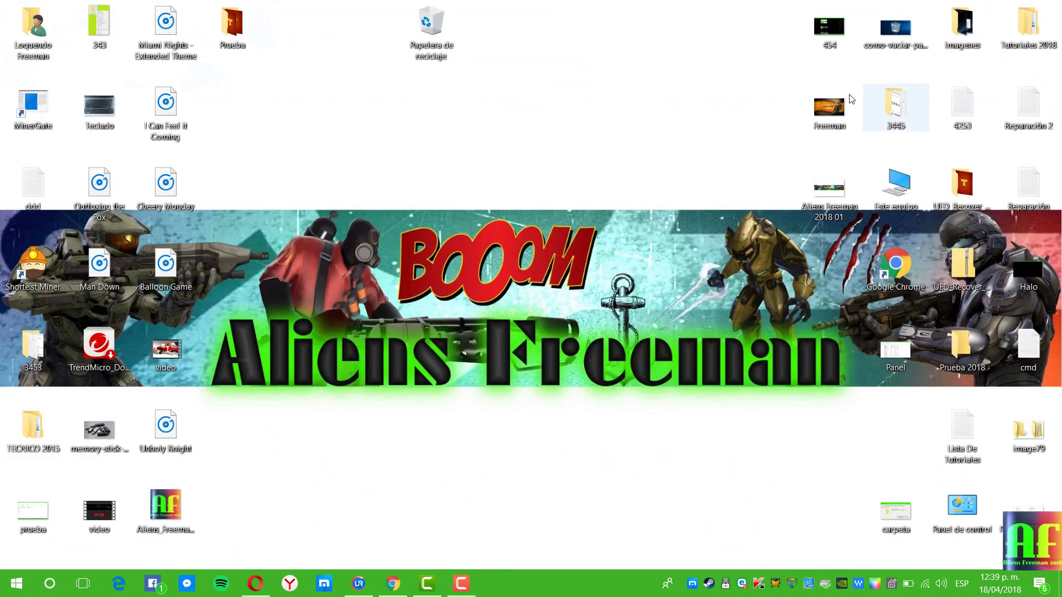
pyautogui.click(464, 585)
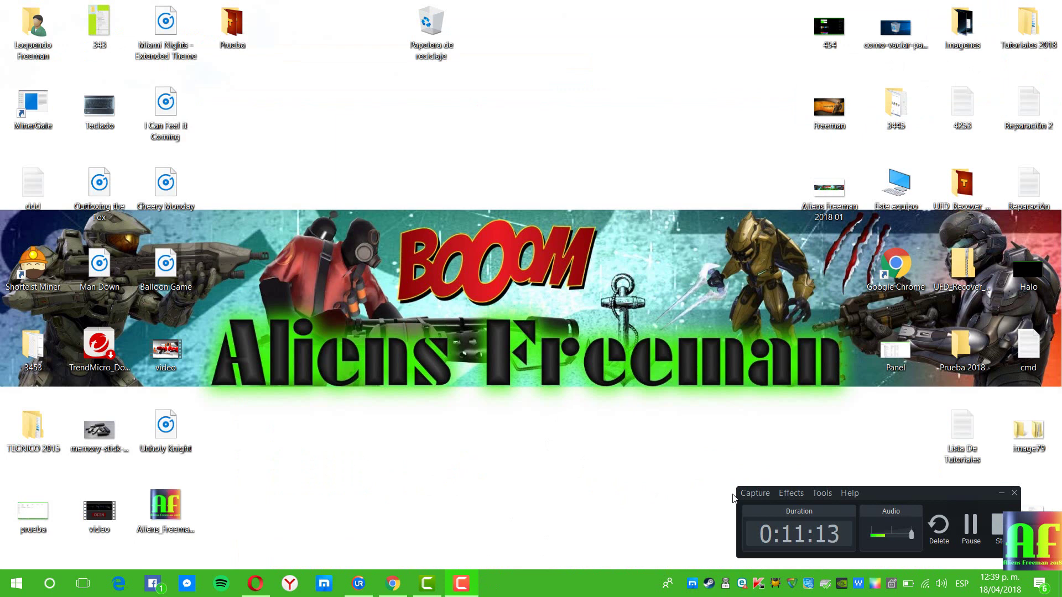